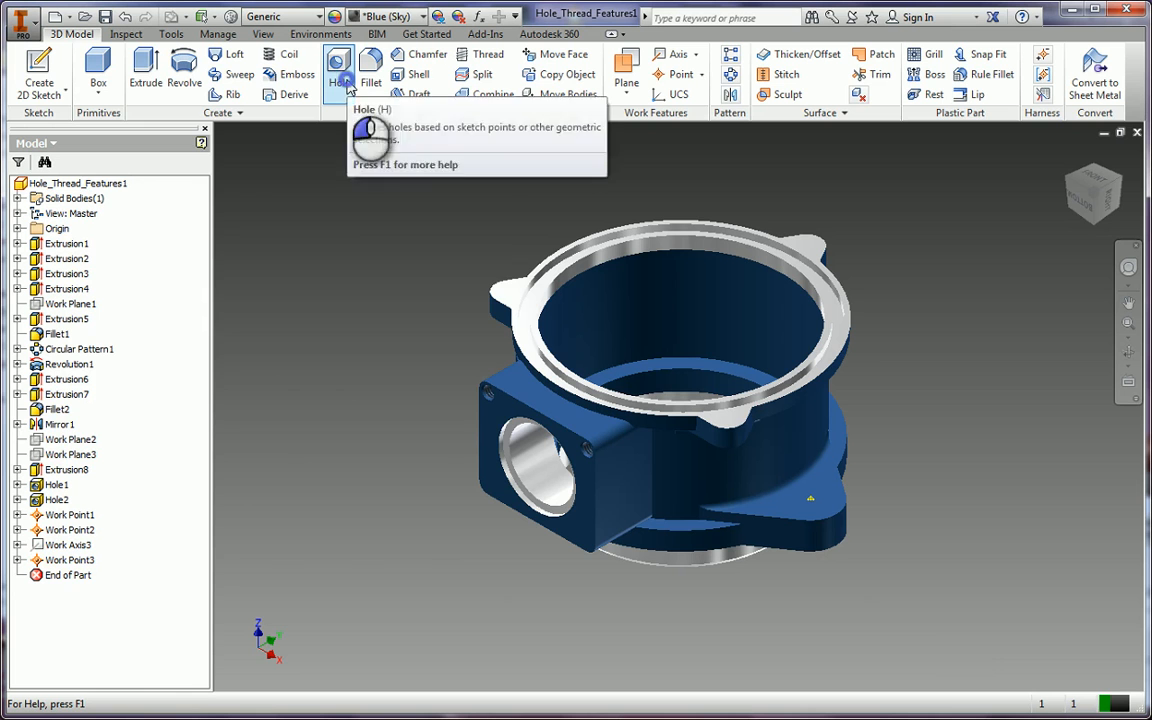
Place a linear 3 mm through-all hole in the square flange face's lower-left corner, referenced to its left and bottom edges, about 6 mm from the left.
{"action": "left_click", "coordinate": [343, 85]}
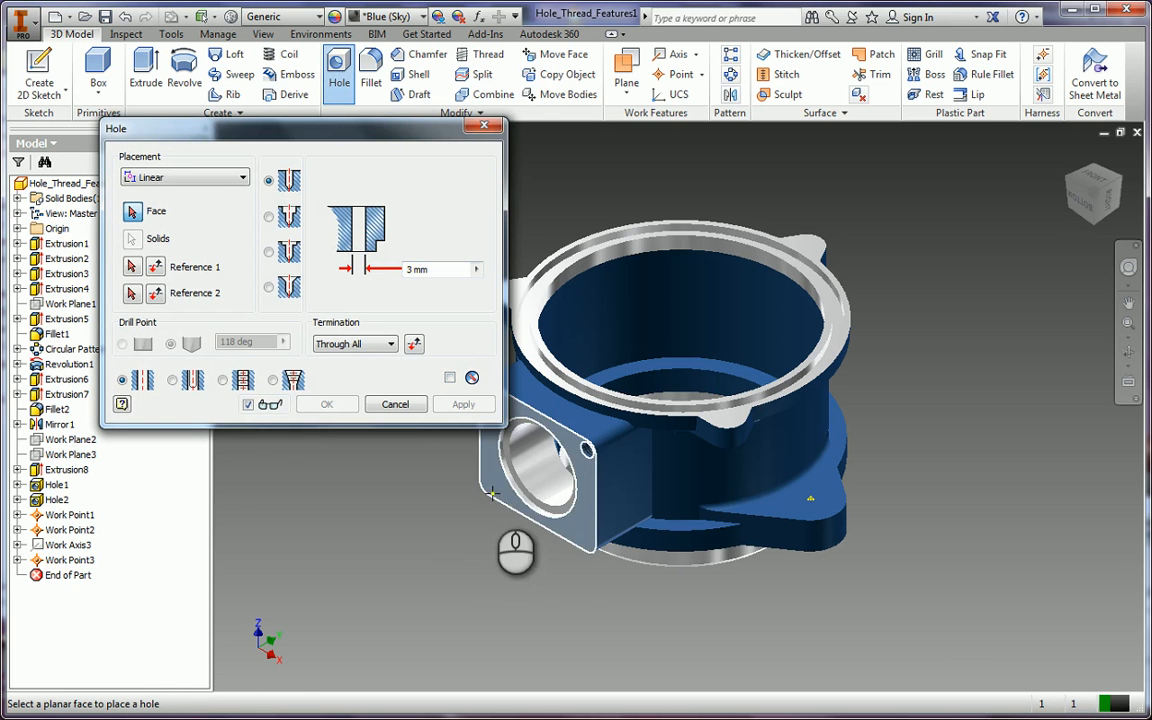
{"action": "left_click", "coordinate": [1082, 208]}
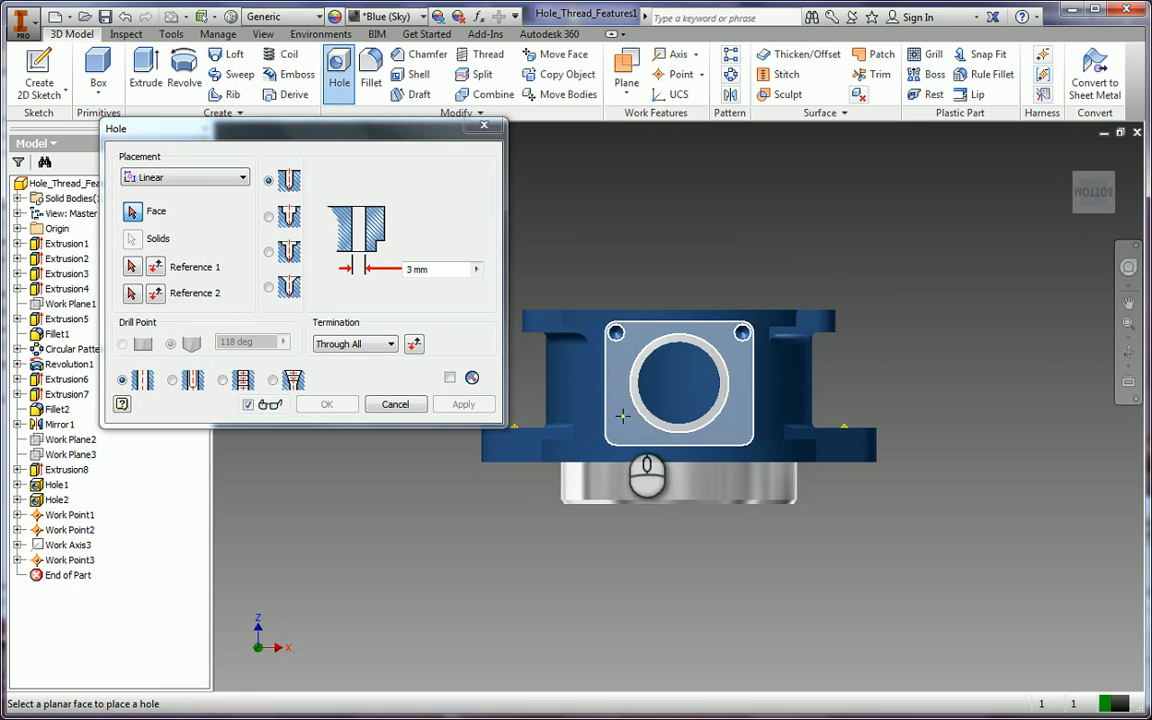
{"action": "scroll", "coordinate": [641, 357], "scroll_direction": "down", "scroll_amount": 5}
{"action": "scroll", "coordinate": [690, 410], "scroll_direction": "up", "scroll_amount": 6}
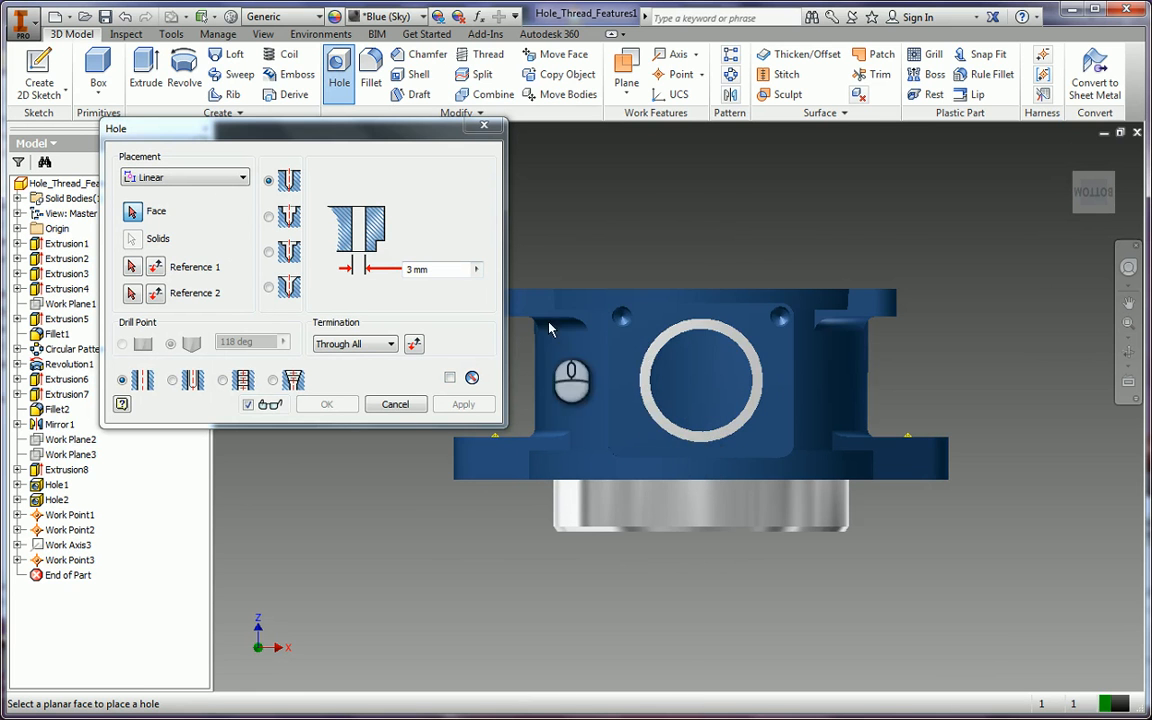
{"action": "scroll", "coordinate": [620, 437], "scroll_direction": "up", "scroll_amount": 3}
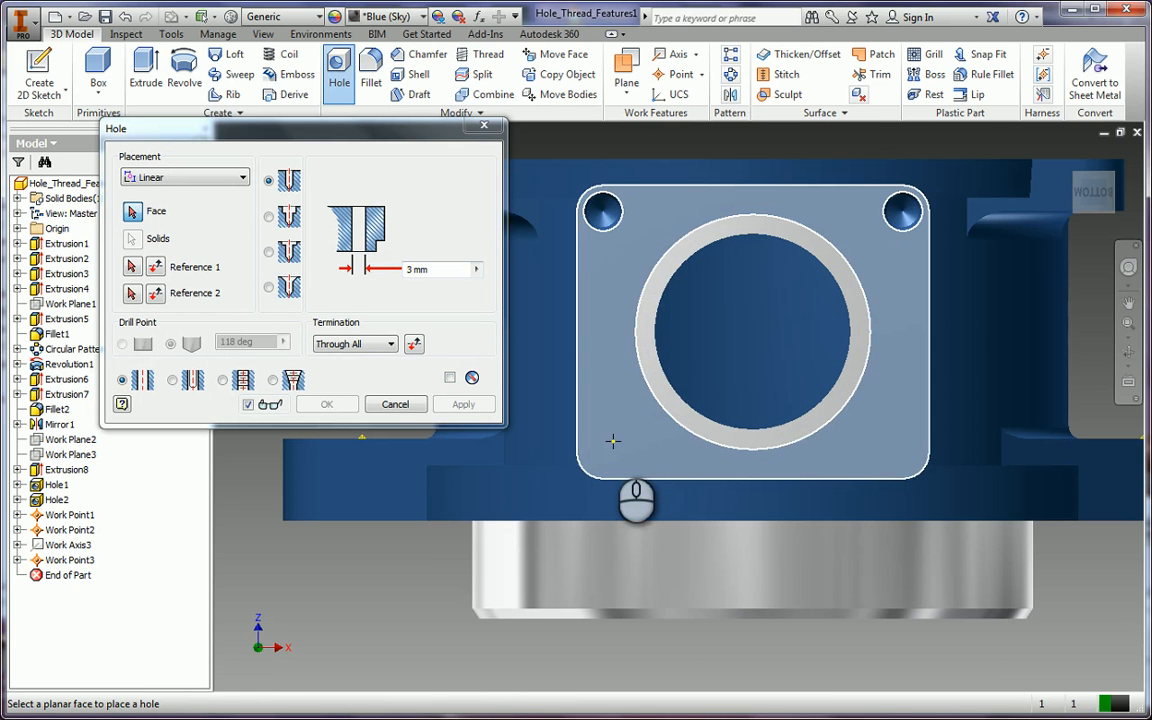
{"action": "left_click", "coordinate": [616, 432]}
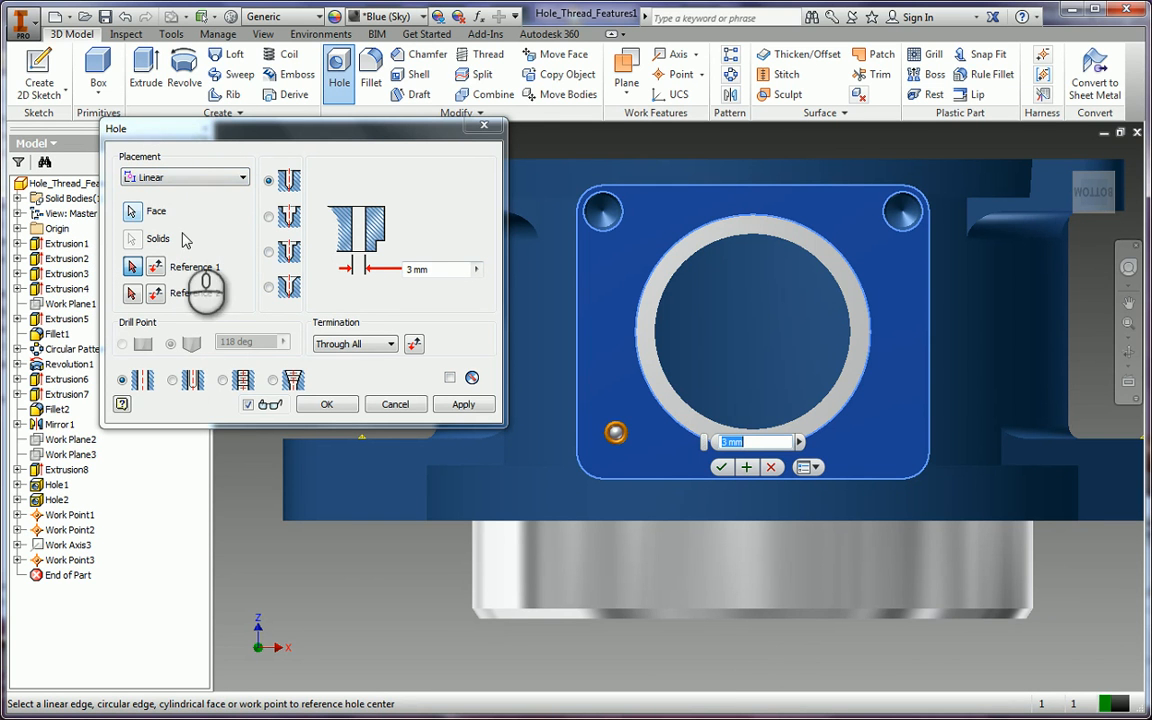
{"action": "left_click", "coordinate": [578, 432]}
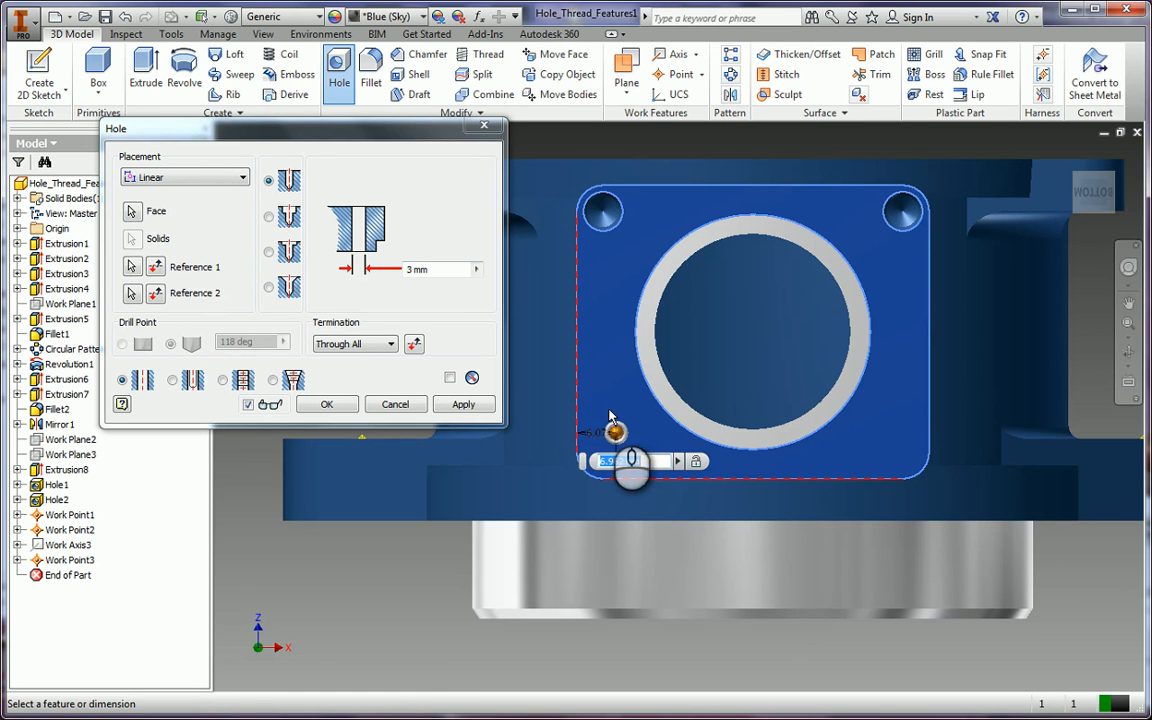
{"action": "key", "text": "Return"}
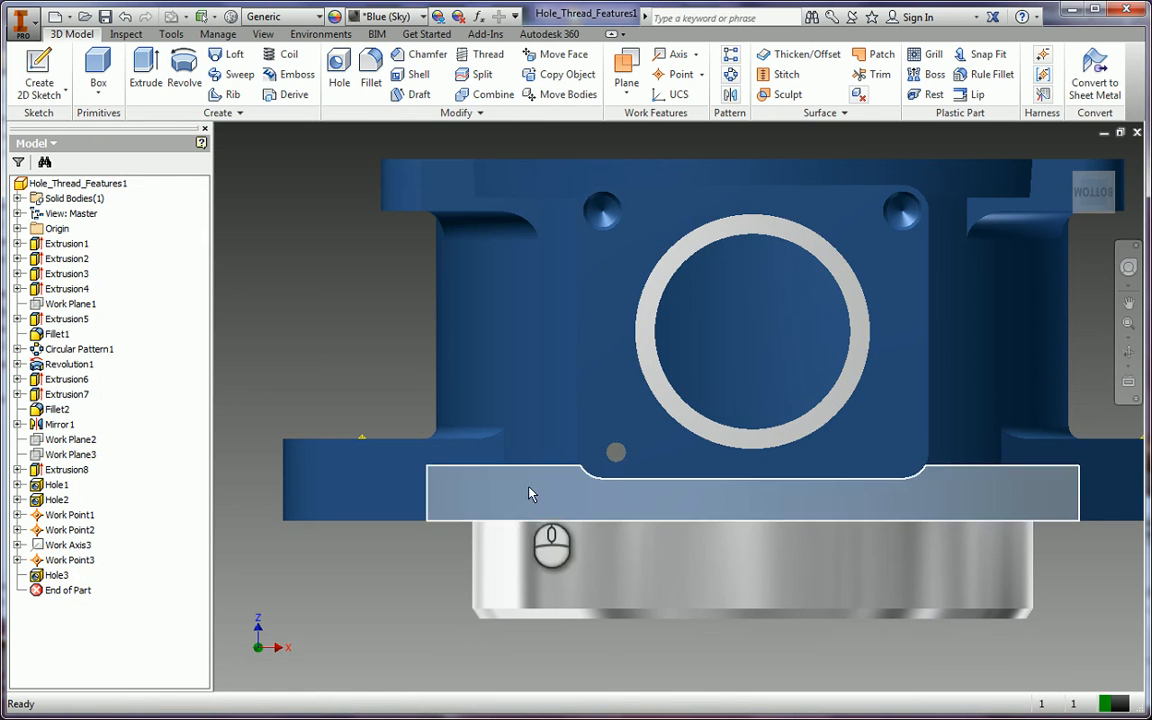
Edit the new lower-left hole and set its distance from the flange face's left edge to 4 mm.
{"action": "scroll", "coordinate": [643, 493], "scroll_direction": "up", "scroll_amount": 3}
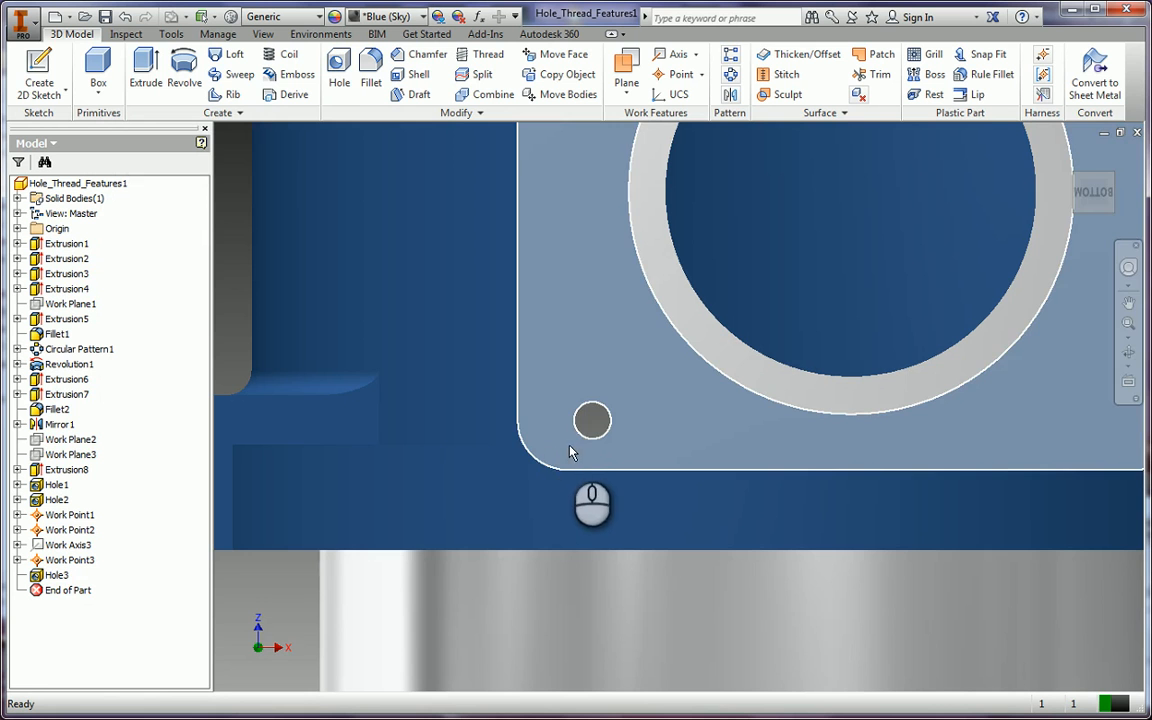
{"action": "double_click", "coordinate": [58, 575]}
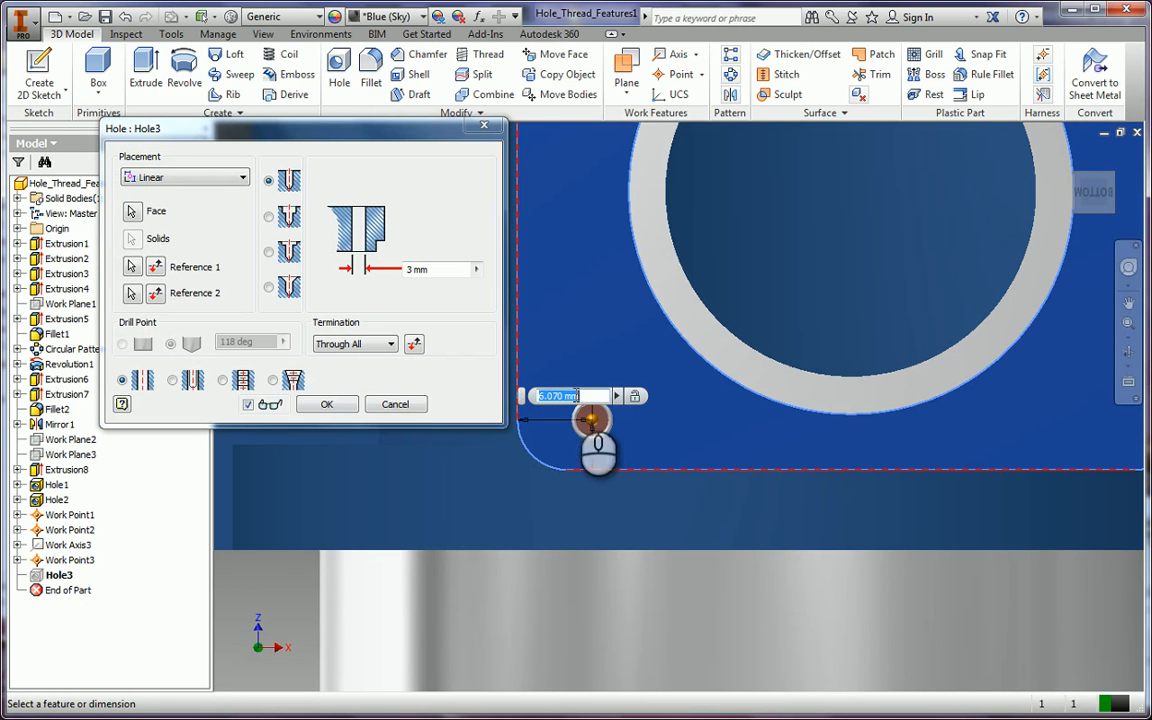
{"action": "key", "text": "Return"}
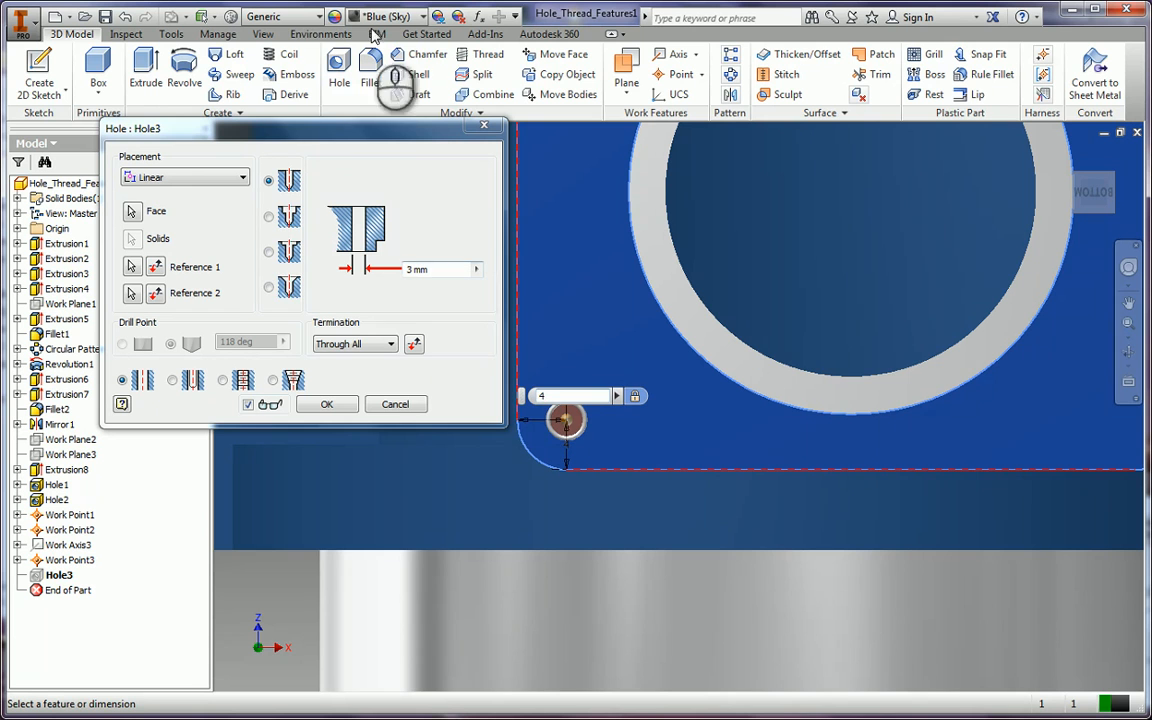
Change the lower-left hole to a countersink type with a Distance termination.
{"action": "left_click", "coordinate": [267, 288]}
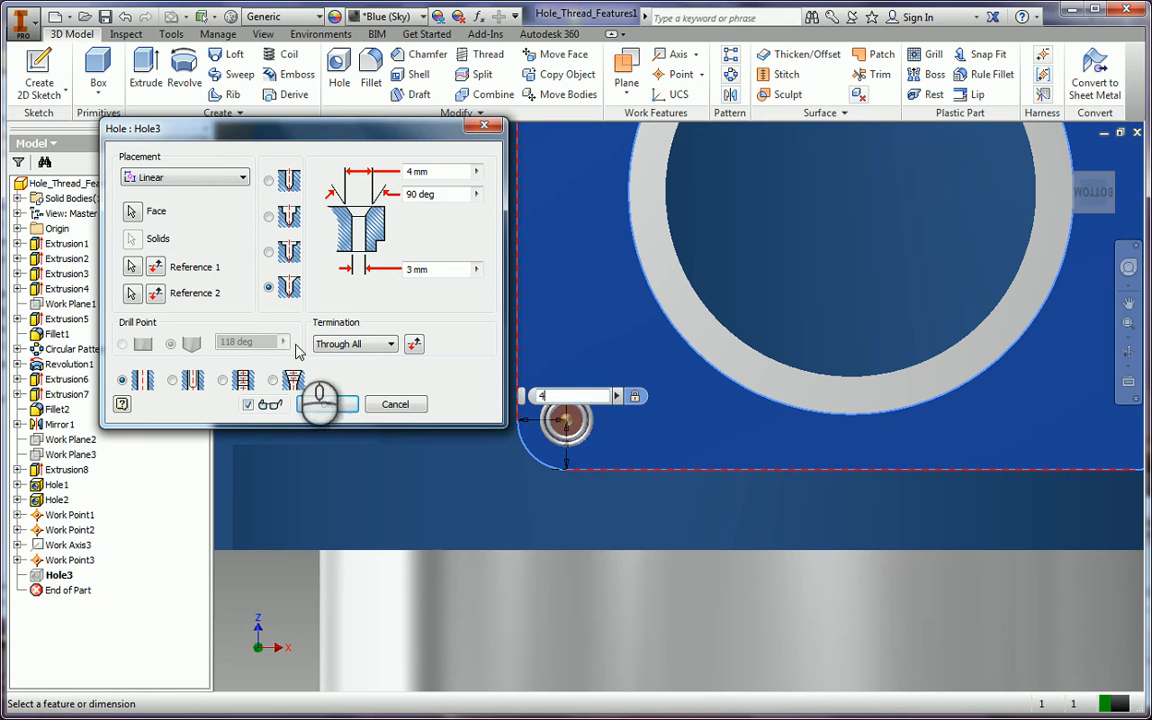
{"action": "left_click", "coordinate": [355, 344]}
{"action": "left_click", "coordinate": [345, 357]}
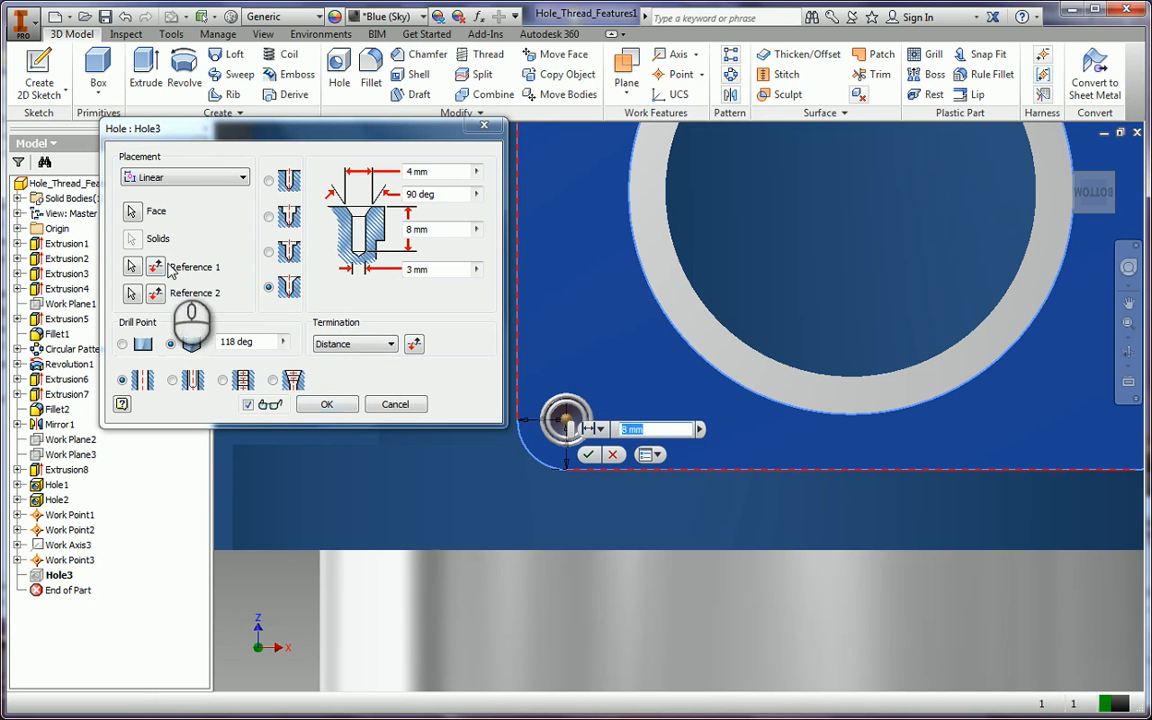
Make the lower-left hole tapped with a full-depth ISO Metric profile thread, size 6, designation M6x1.
{"action": "left_click", "coordinate": [222, 381]}
{"action": "left_click", "coordinate": [233, 461]}
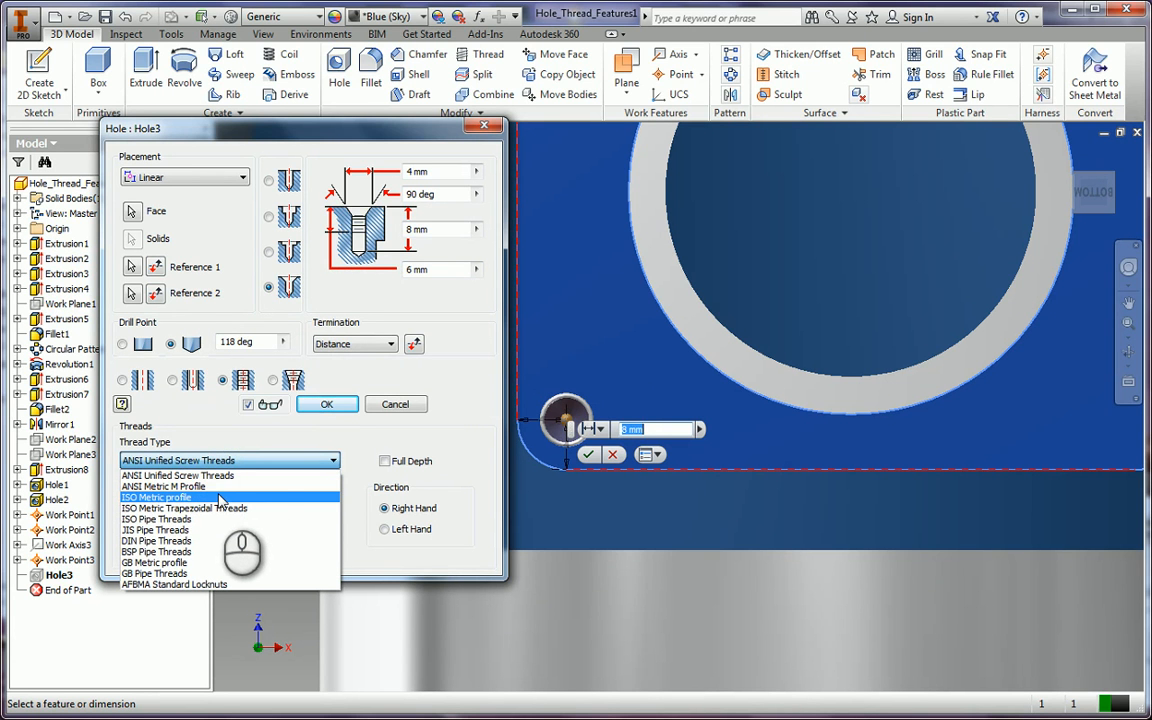
{"action": "left_click", "coordinate": [219, 498]}
{"action": "left_click", "coordinate": [279, 513]}
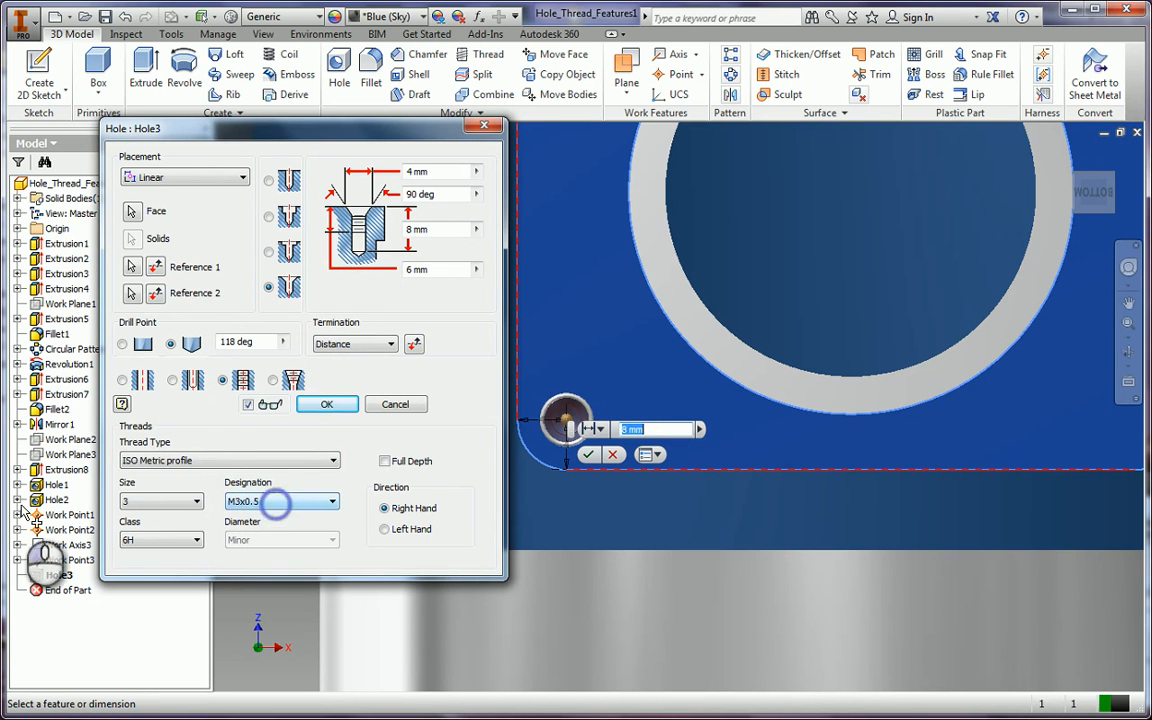
{"action": "left_click", "coordinate": [150, 501]}
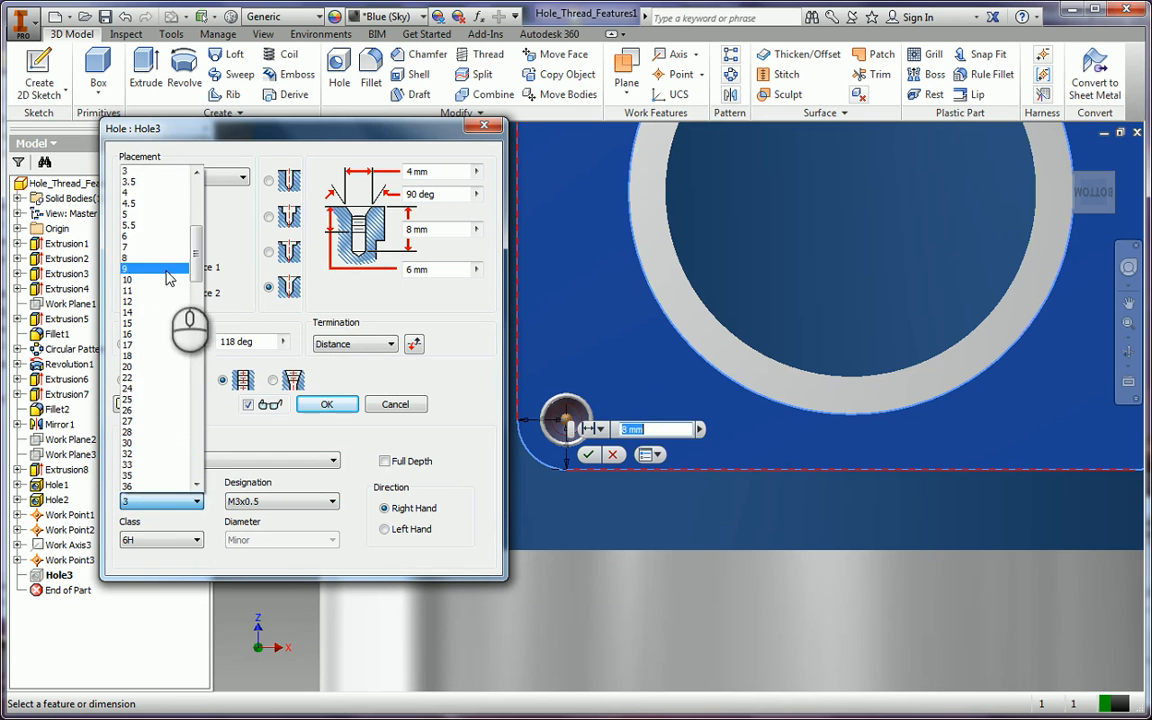
{"action": "left_click", "coordinate": [140, 236]}
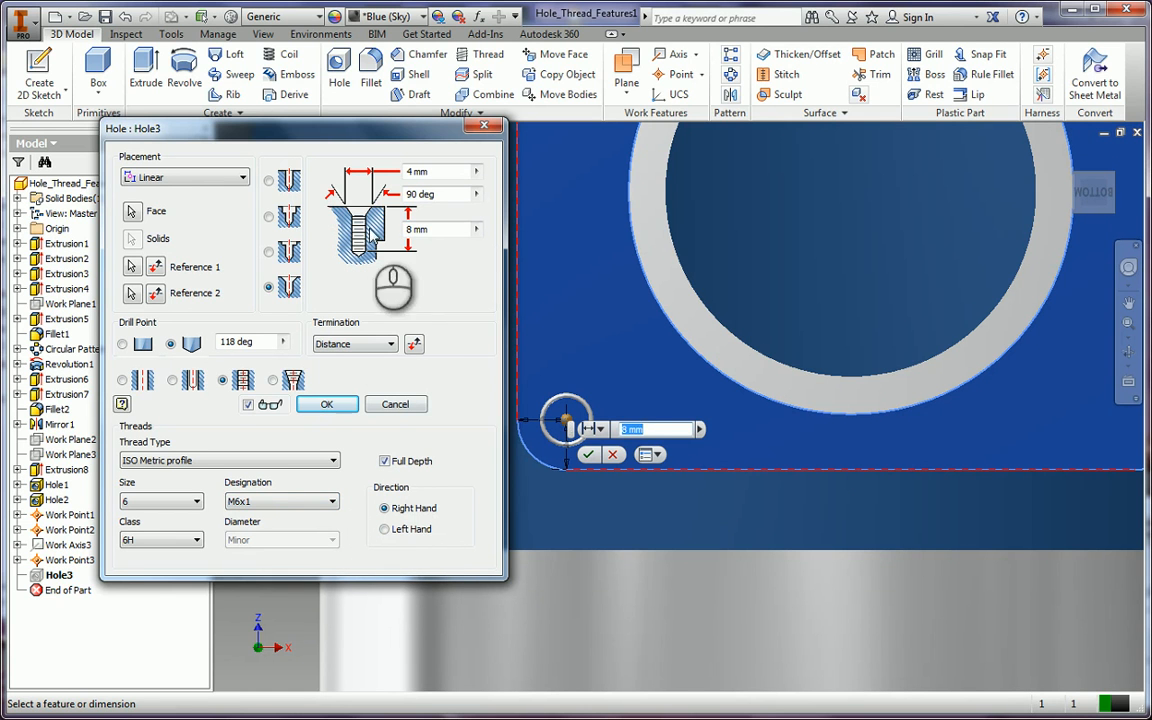
Set the tapped hole's depth to 10 mm and its countersink diameter to 6 mm, and complete the edit.
{"action": "left_click", "coordinate": [420, 229]}
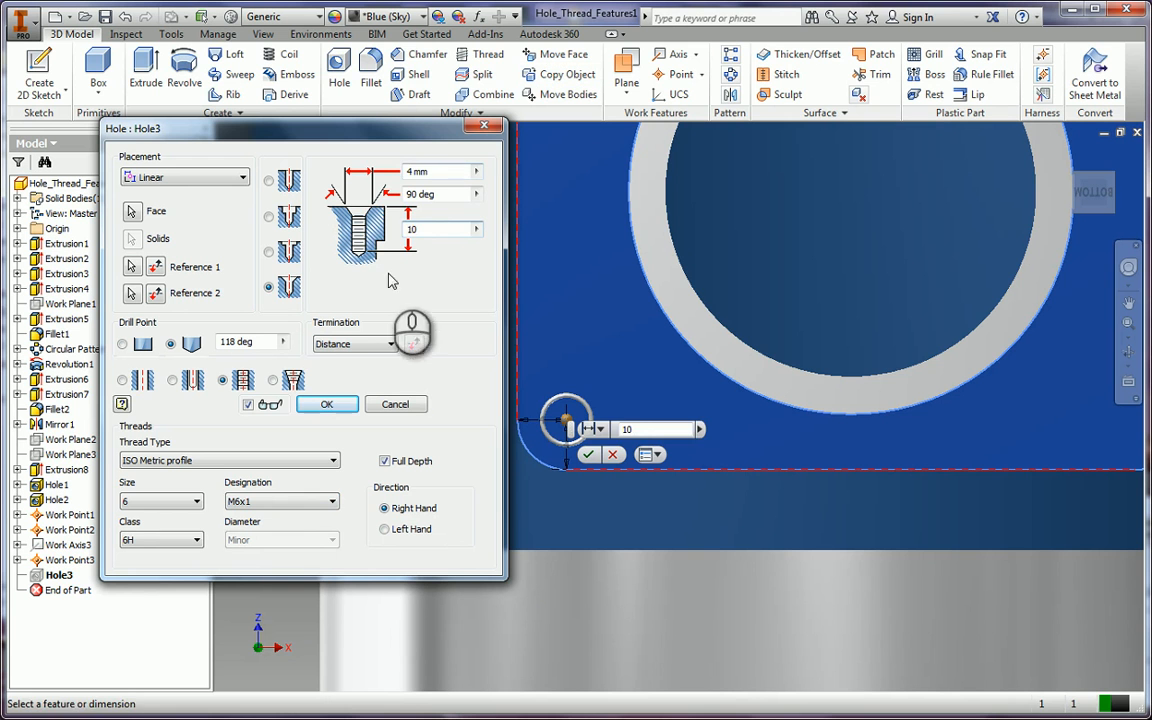
{"action": "left_click", "coordinate": [420, 171]}
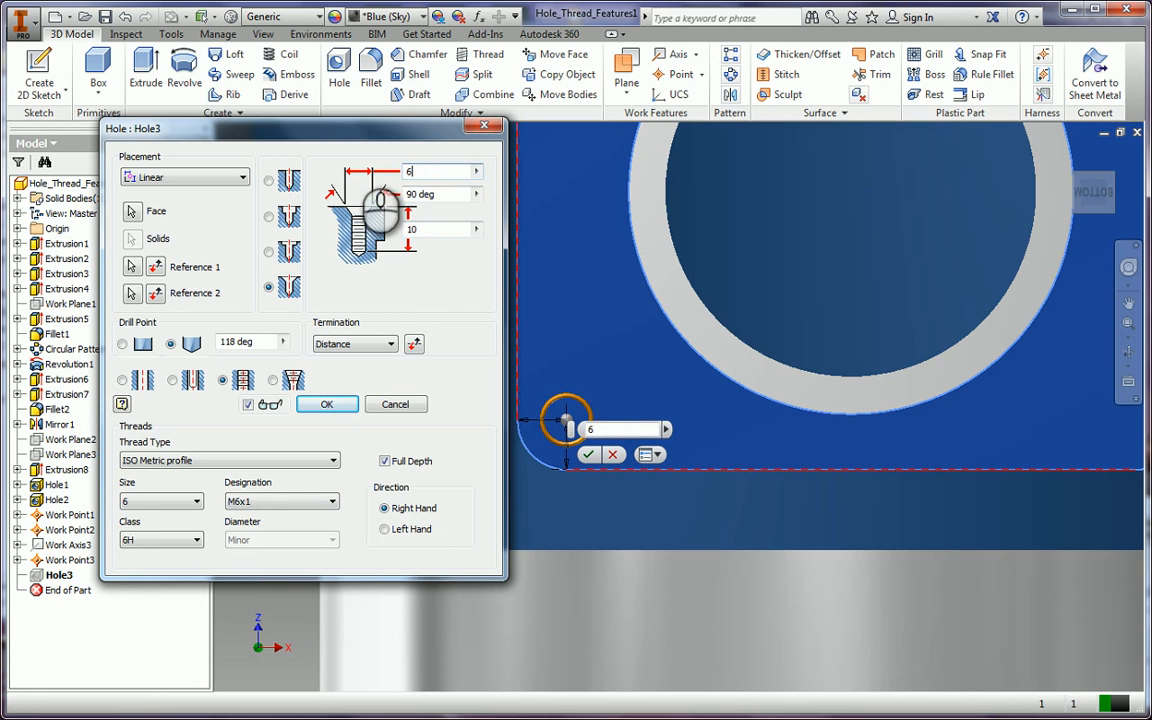
{"action": "type", "text": "6"}
{"action": "left_click", "coordinate": [327, 404]}
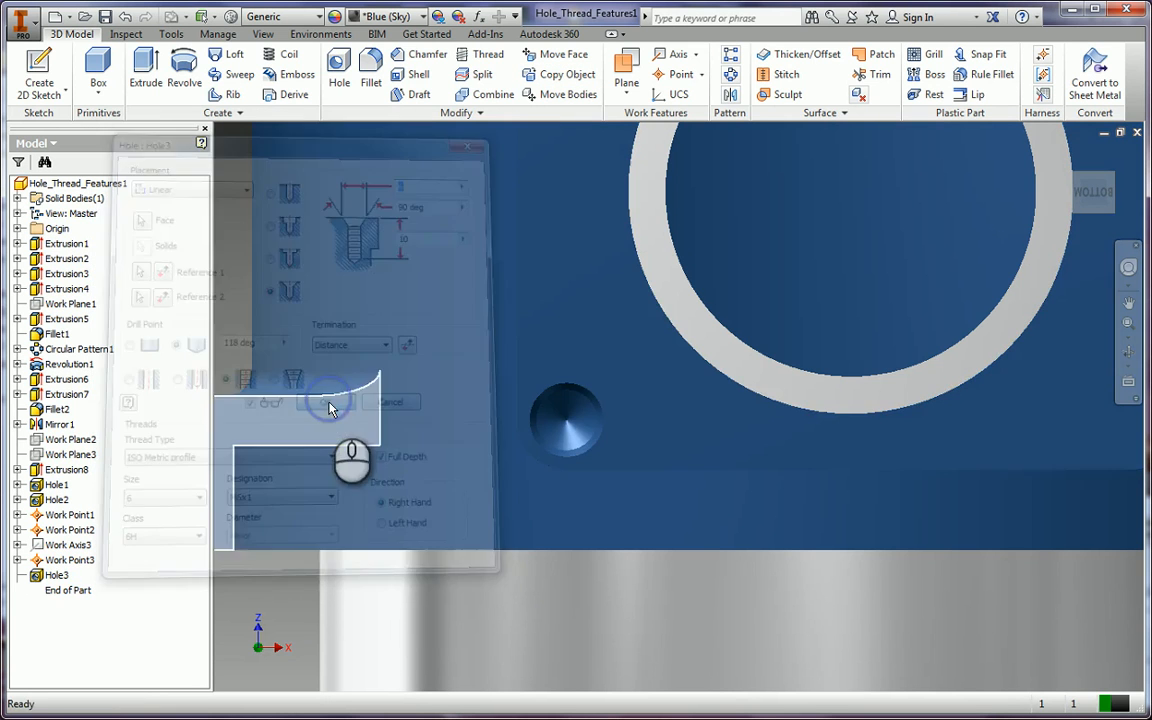
Place a linear hole in the flange face's lower-right corner, referenced to the right and bottom edges and 4 mm above the bottom edge.
{"action": "scroll", "coordinate": [600, 504], "scroll_direction": "down", "scroll_amount": 5}
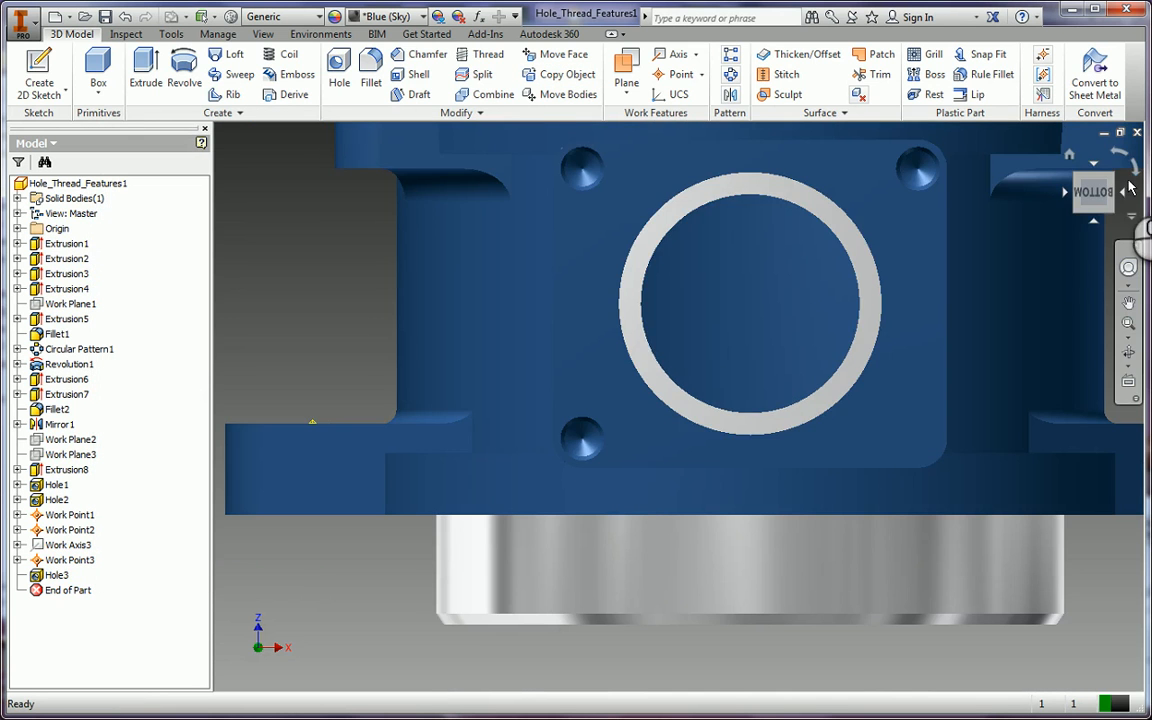
{"action": "left_click", "coordinate": [1118, 190]}
{"action": "scroll", "coordinate": [470, 495], "scroll_direction": "up", "scroll_amount": 5}
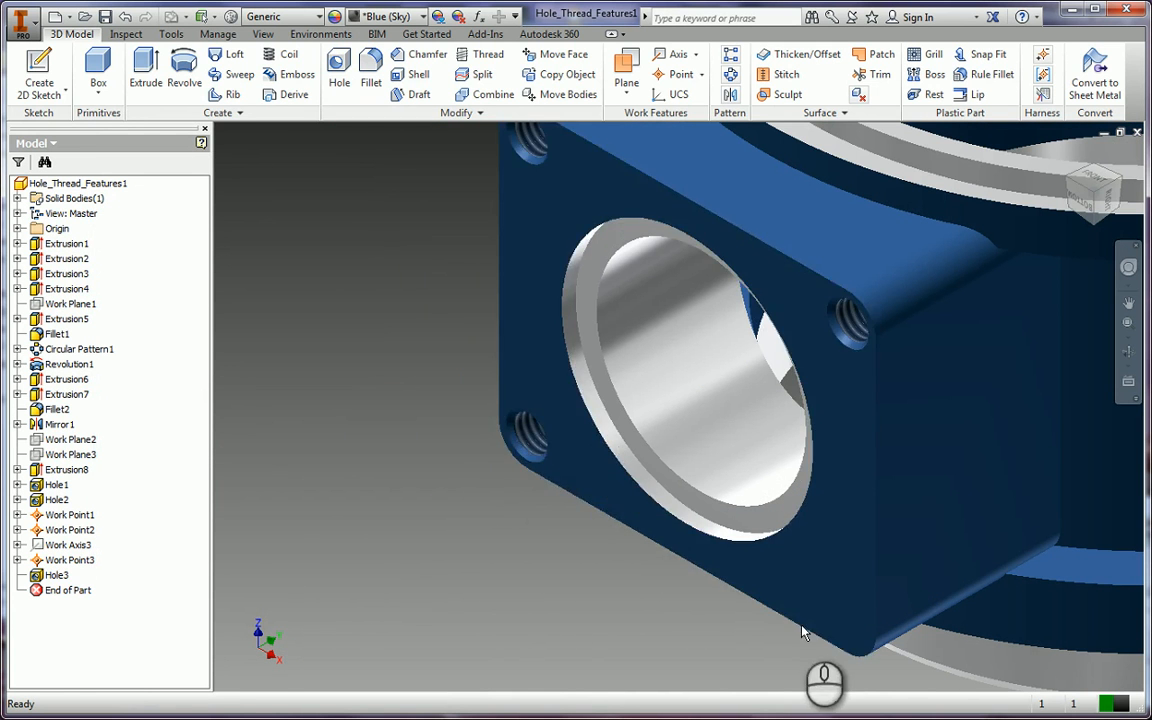
{"action": "left_click", "coordinate": [800, 593]}
{"action": "left_click", "coordinate": [841, 609]}
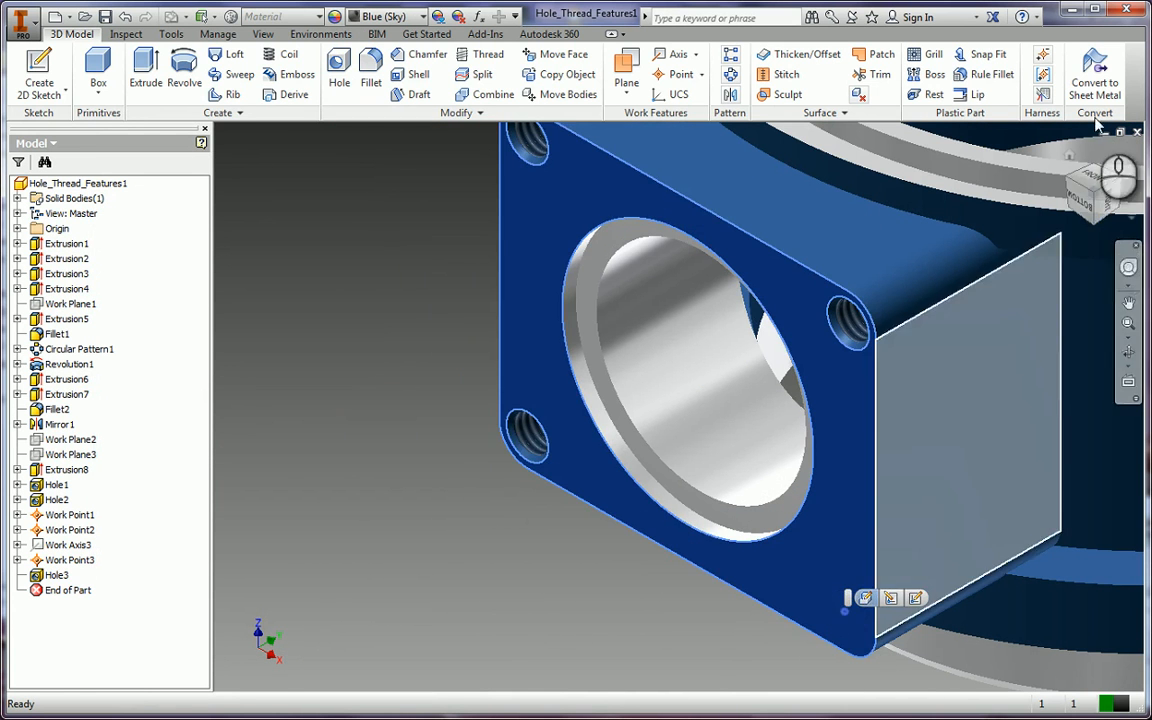
{"action": "left_click", "coordinate": [1089, 215]}
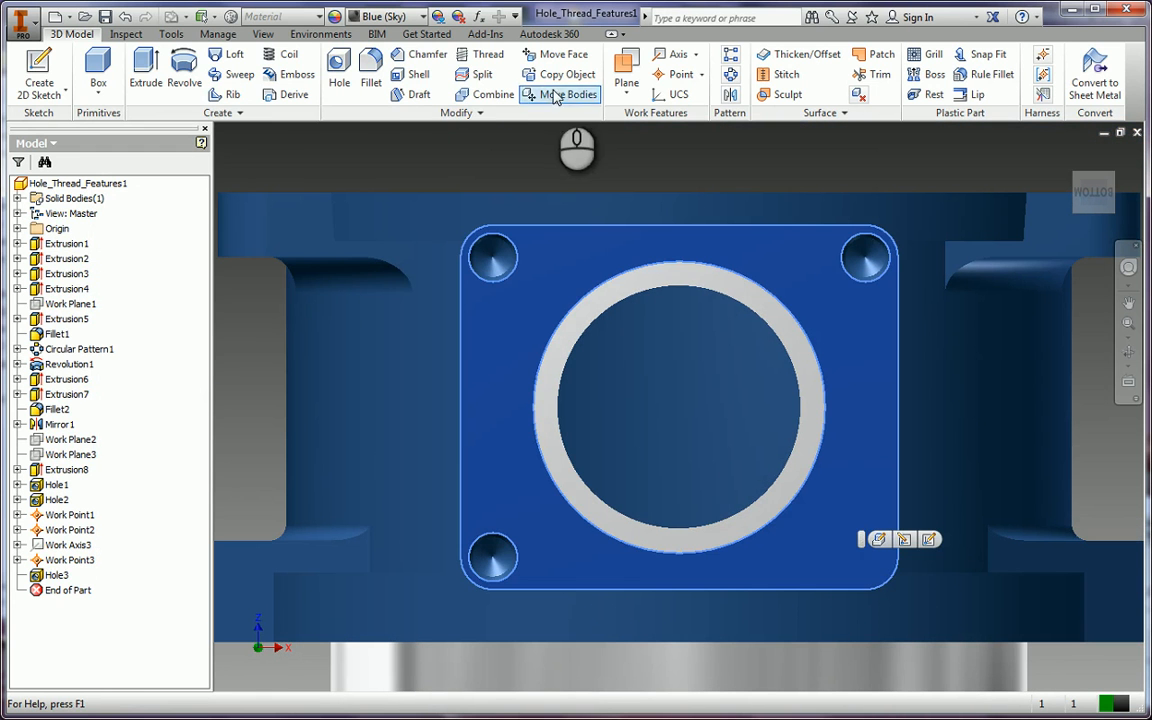
{"action": "left_click", "coordinate": [338, 65]}
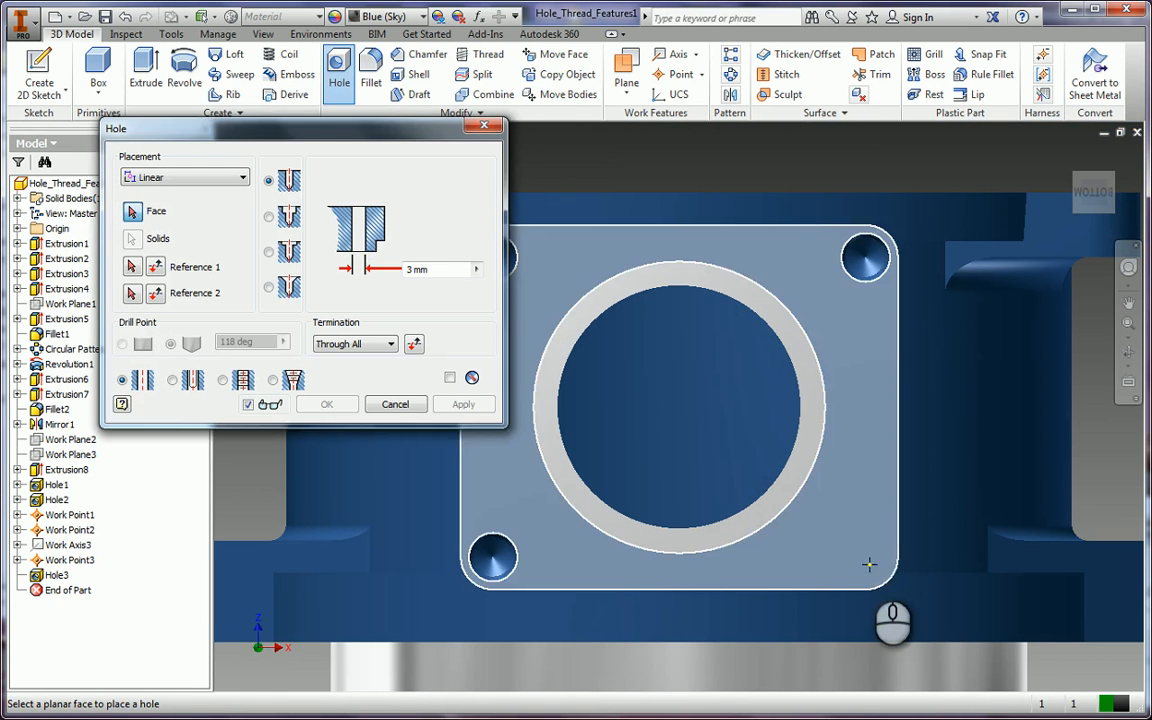
{"action": "left_click", "coordinate": [866, 563]}
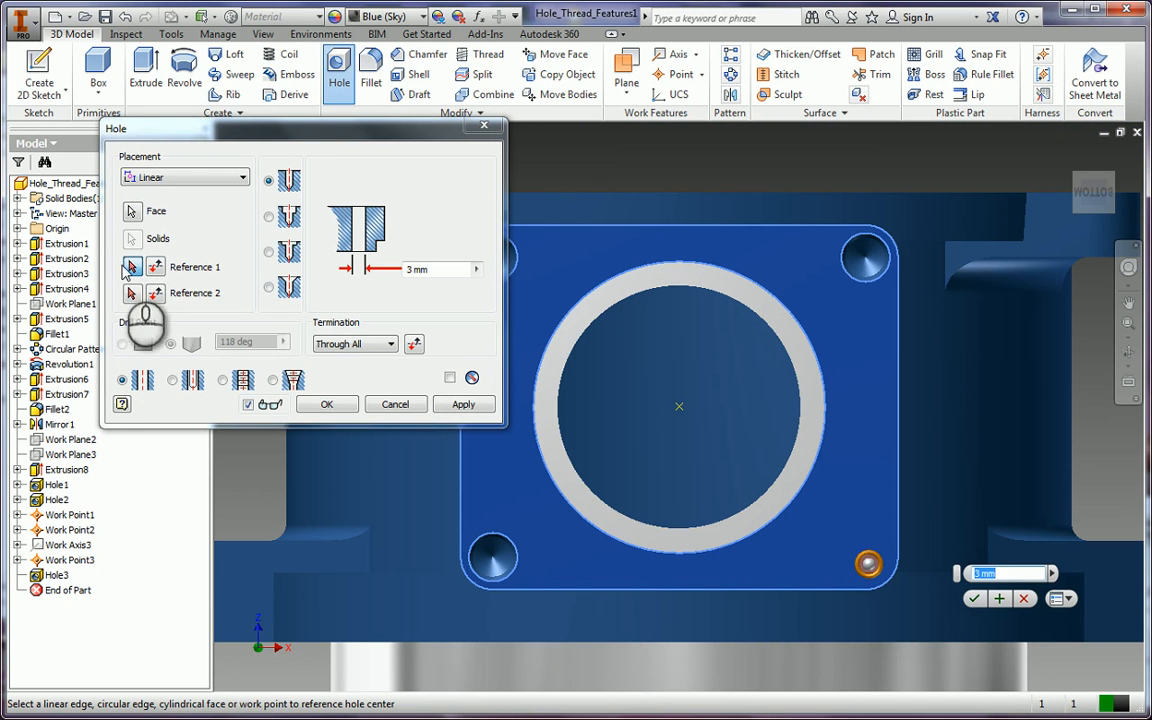
{"action": "left_click", "coordinate": [901, 502]}
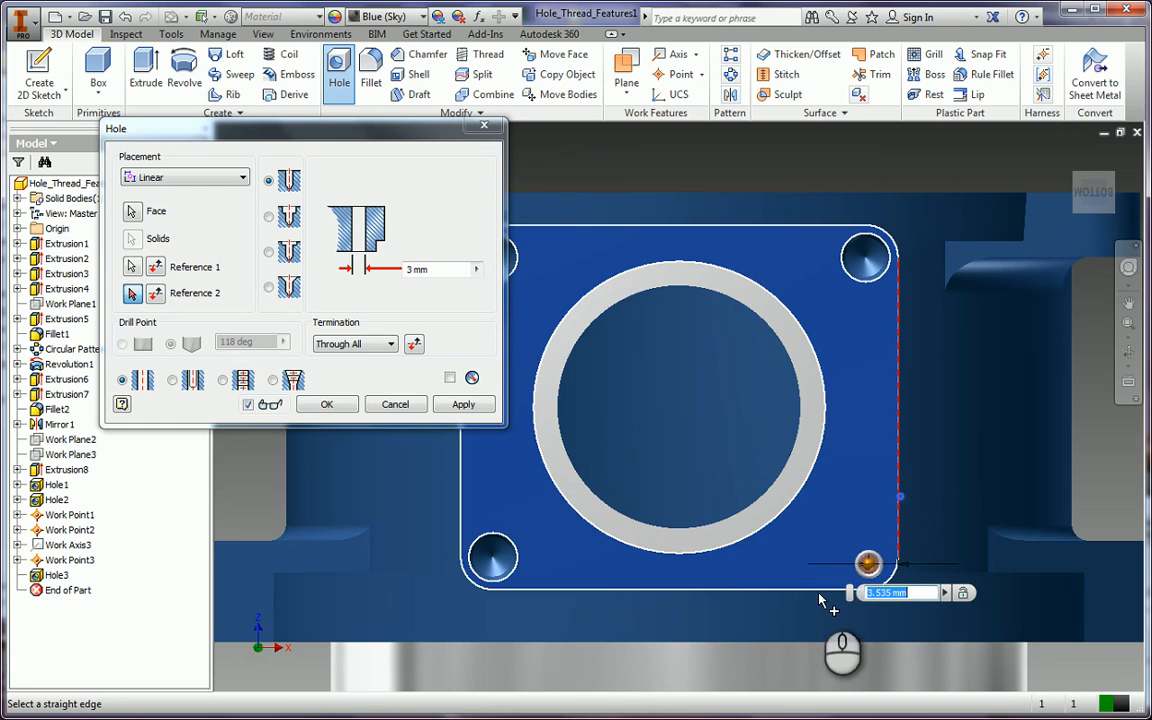
{"action": "left_click", "coordinate": [818, 590]}
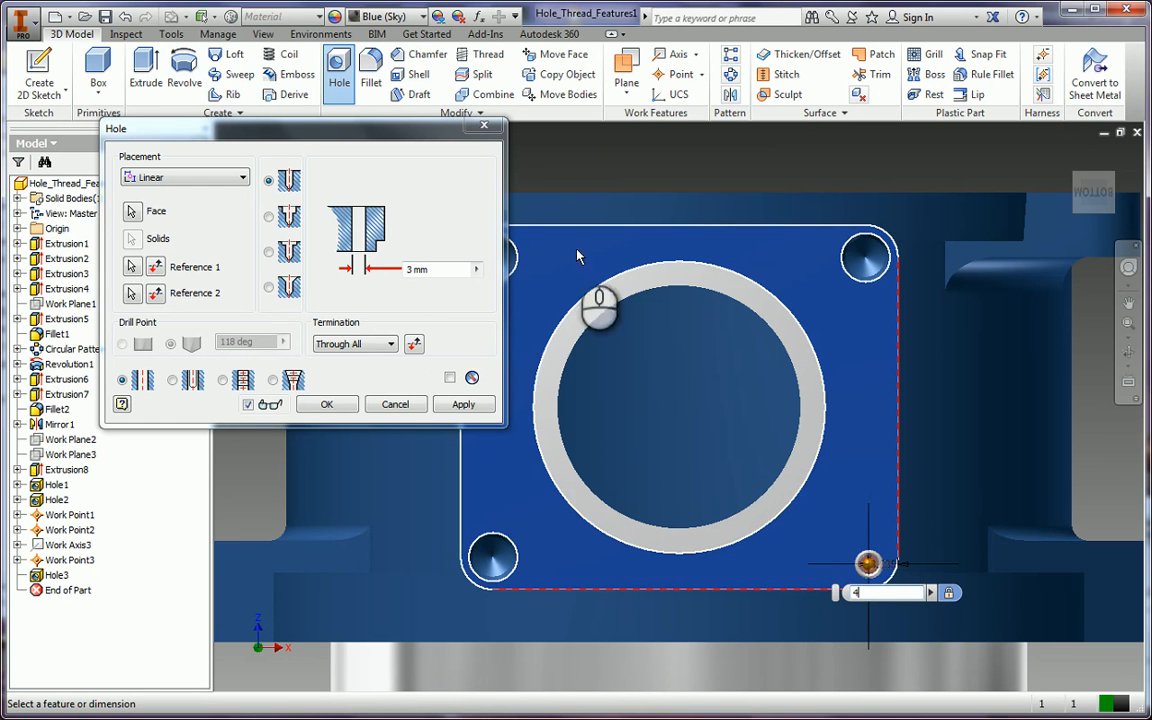
Make the lower-right hole a countersunk tapped hole with a Distance termination.
{"action": "left_click", "coordinate": [268, 287]}
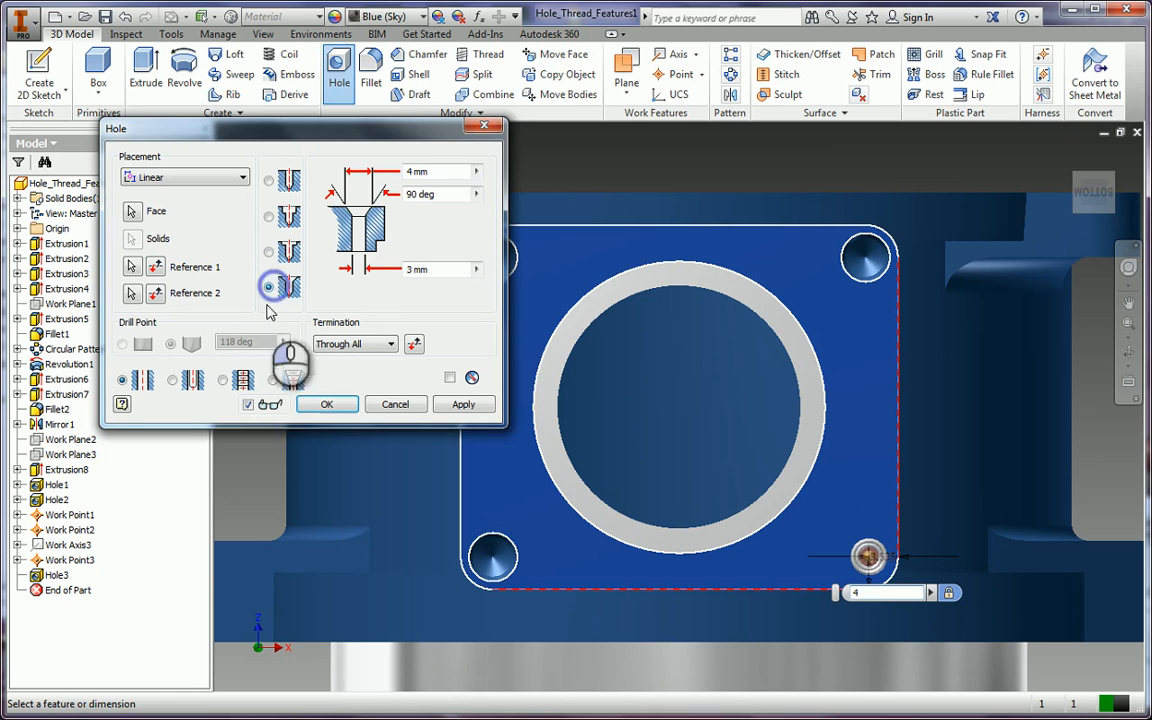
{"action": "left_click", "coordinate": [222, 380]}
{"action": "left_click", "coordinate": [355, 344]}
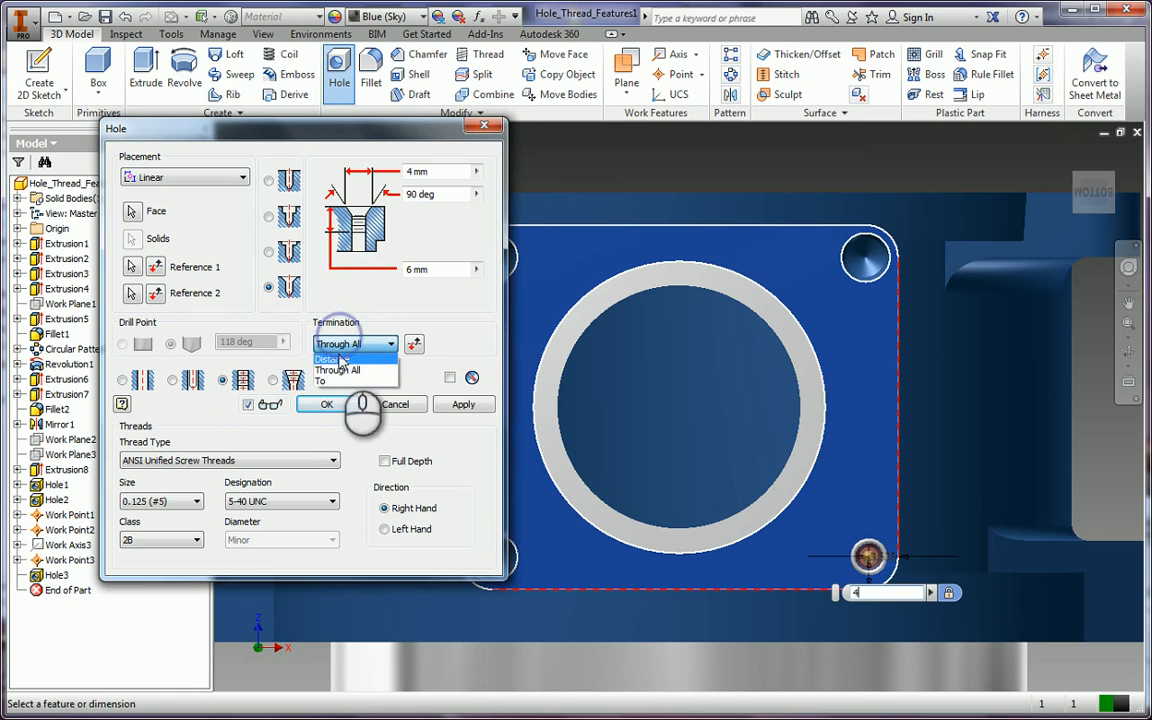
{"action": "left_click", "coordinate": [338, 362]}
Set the lower-right hole's depth to 10 mm and its countersink diameter to 6 mm.
{"action": "left_click", "coordinate": [420, 229]}
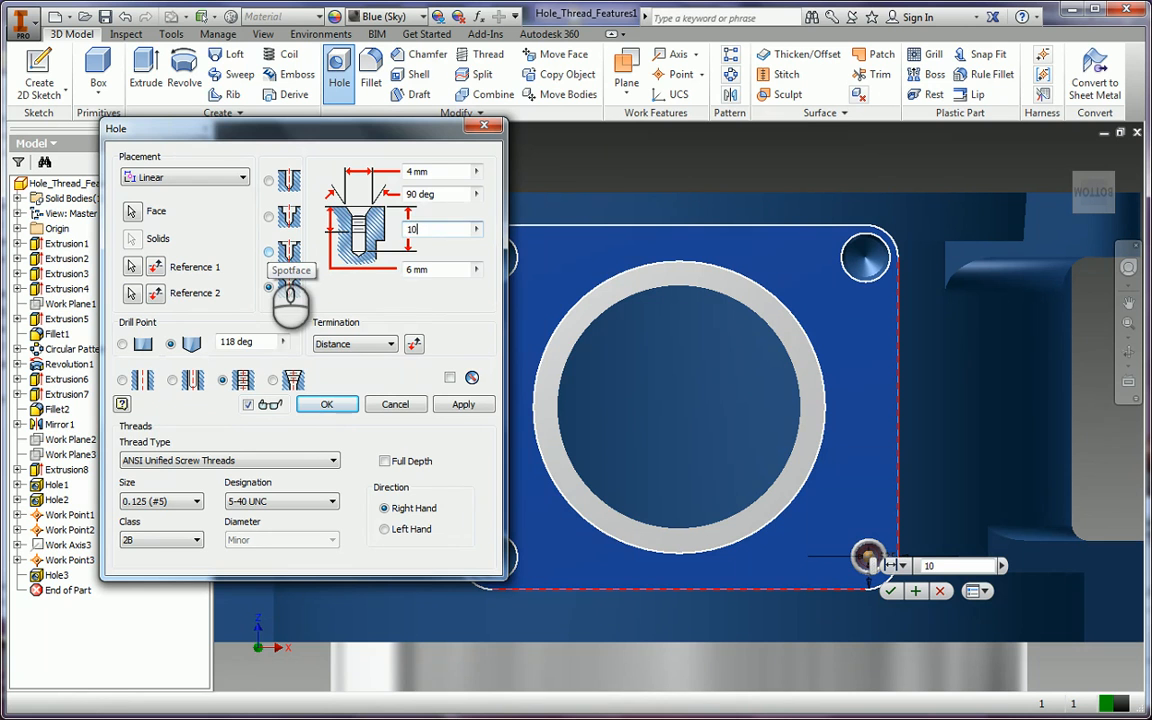
{"action": "left_click", "coordinate": [438, 172]}
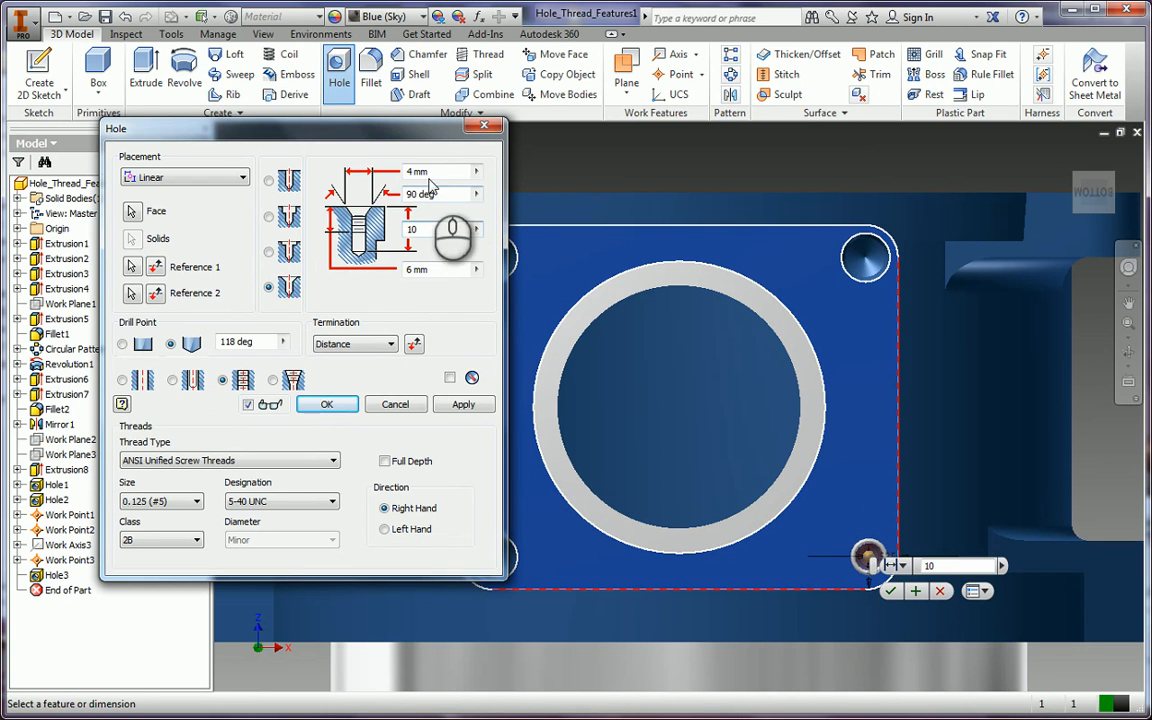
{"action": "type", "text": "6"}
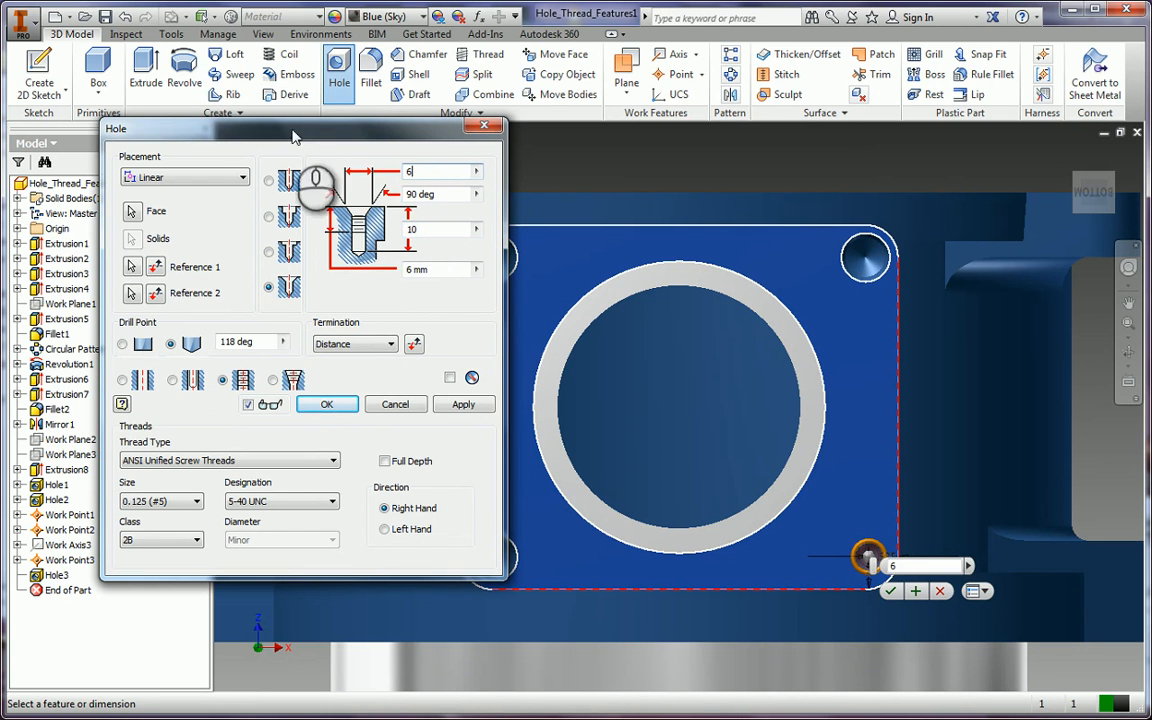
Give the lower-right flange hole a full-depth ISO Metric profile thread, size 6 (M6x1), and create it.
{"action": "left_click", "coordinate": [384, 461]}
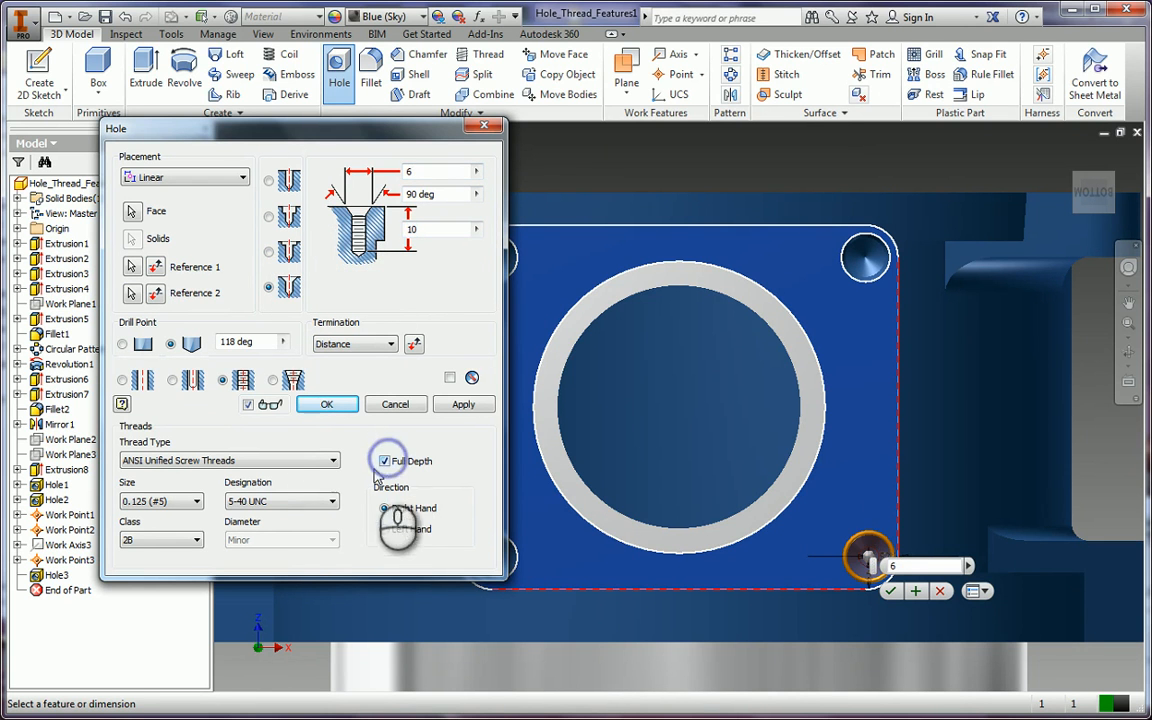
{"action": "left_click", "coordinate": [268, 470]}
{"action": "left_click", "coordinate": [266, 497]}
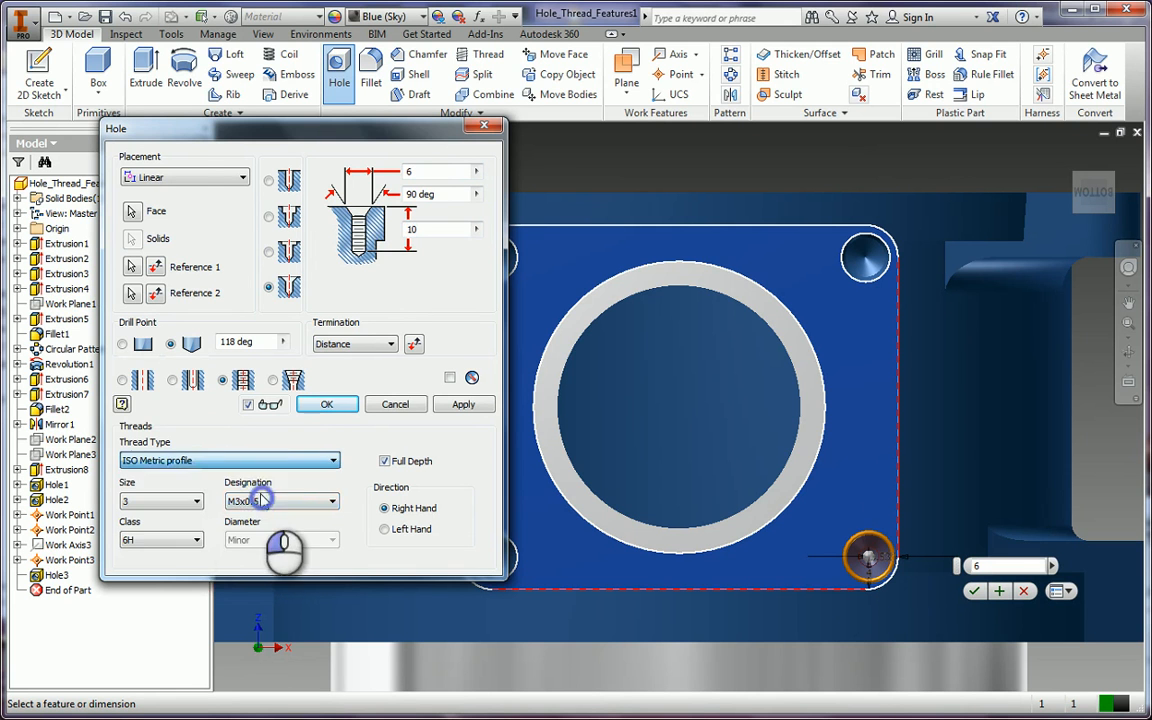
{"action": "left_click", "coordinate": [194, 502]}
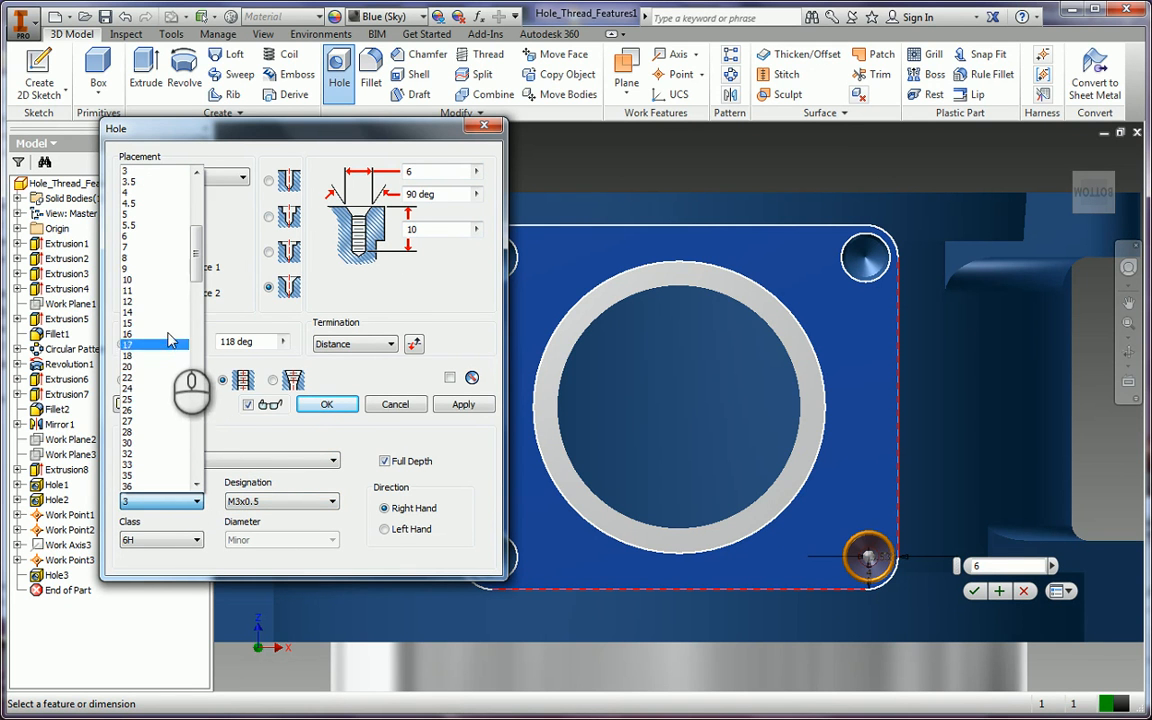
{"action": "left_click", "coordinate": [128, 236]}
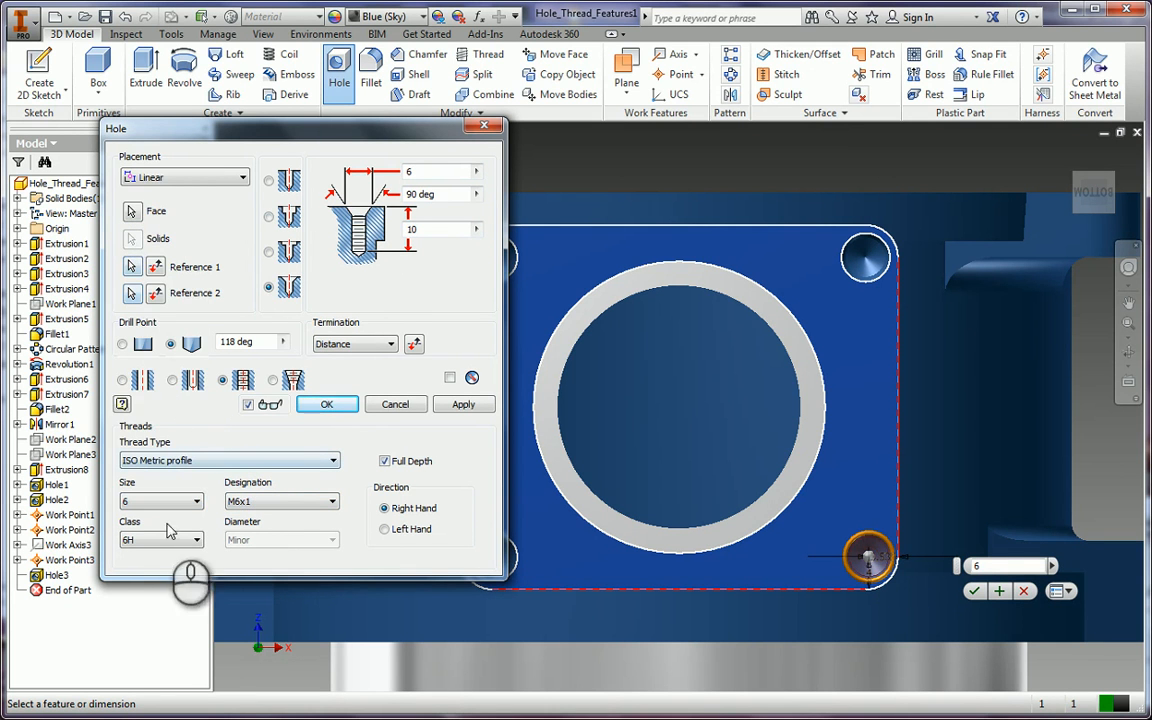
{"action": "left_click", "coordinate": [328, 404]}
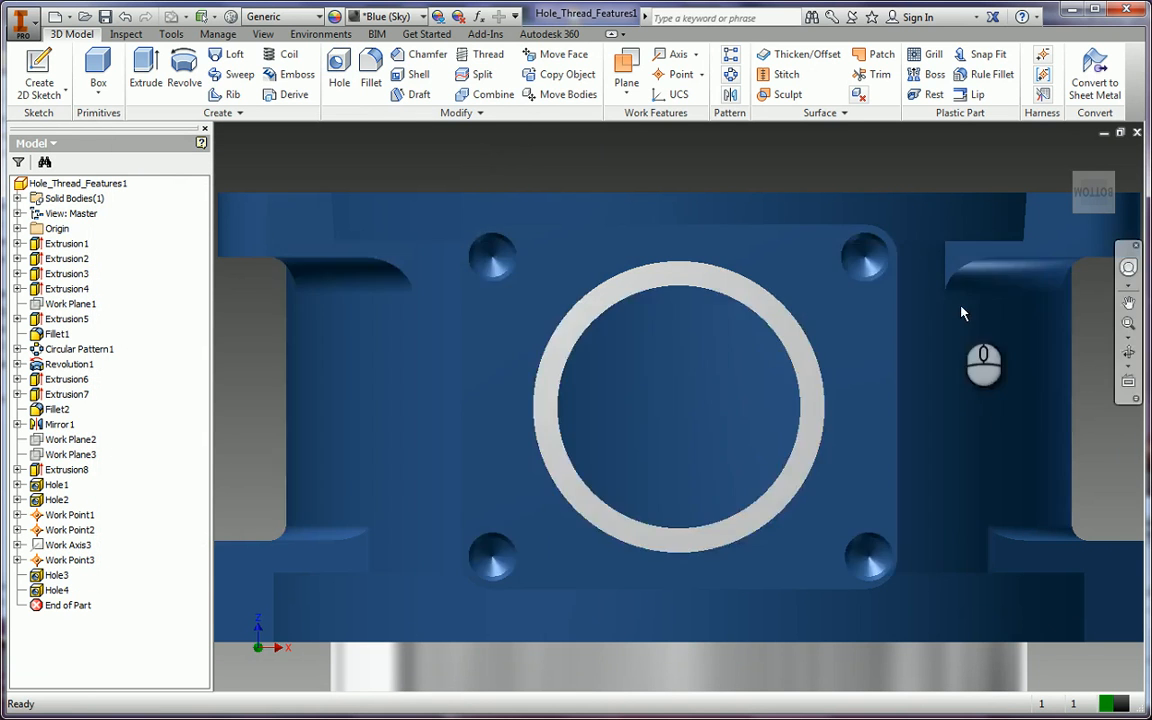
Start a linear hole on the lower-right ear of the round flange's front face.
{"action": "left_click", "coordinate": [1117, 180]}
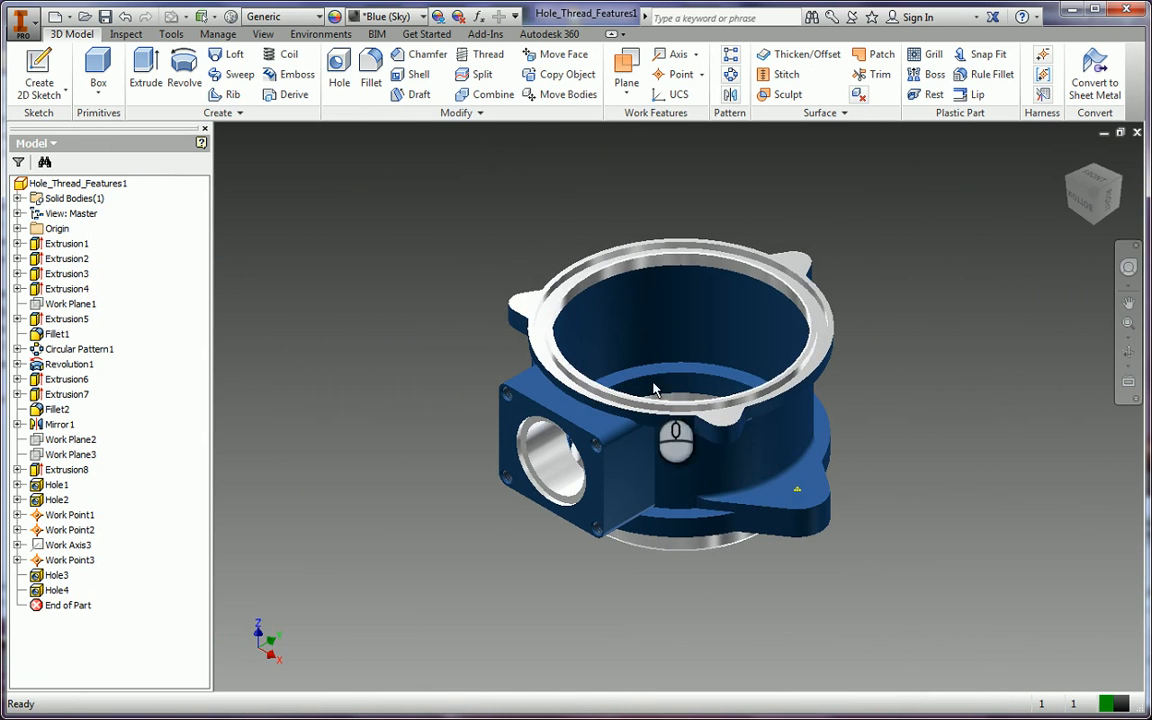
{"action": "left_click", "coordinate": [726, 425]}
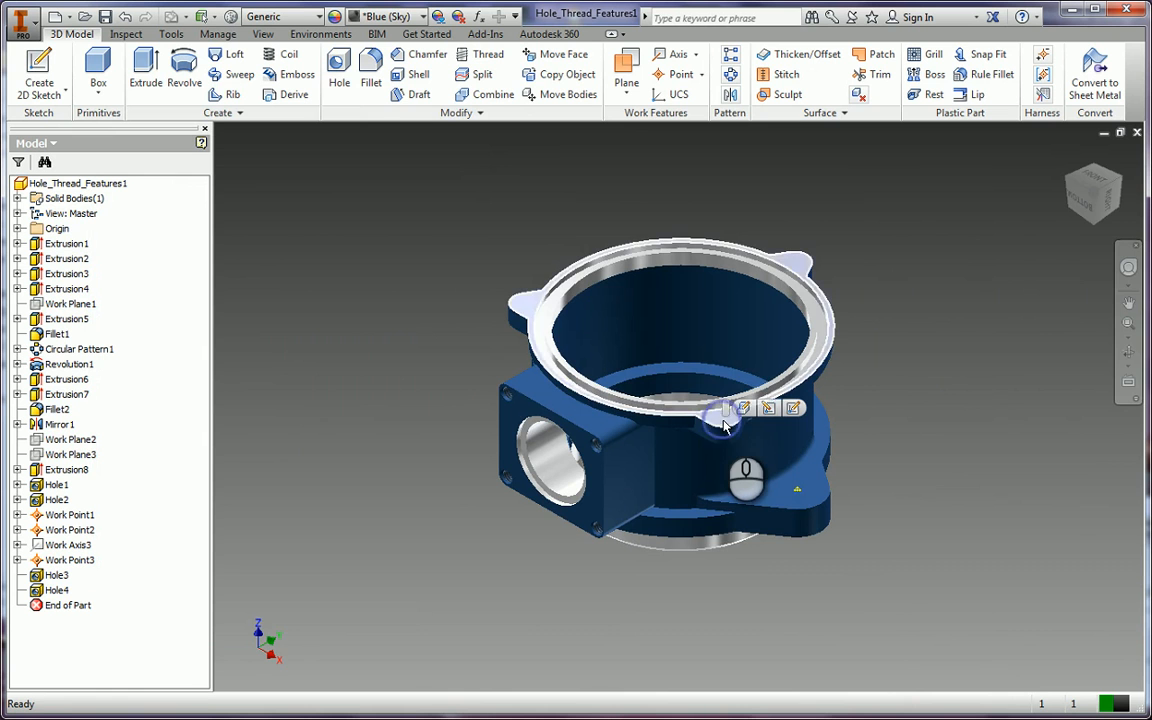
{"action": "left_click", "coordinate": [1095, 180]}
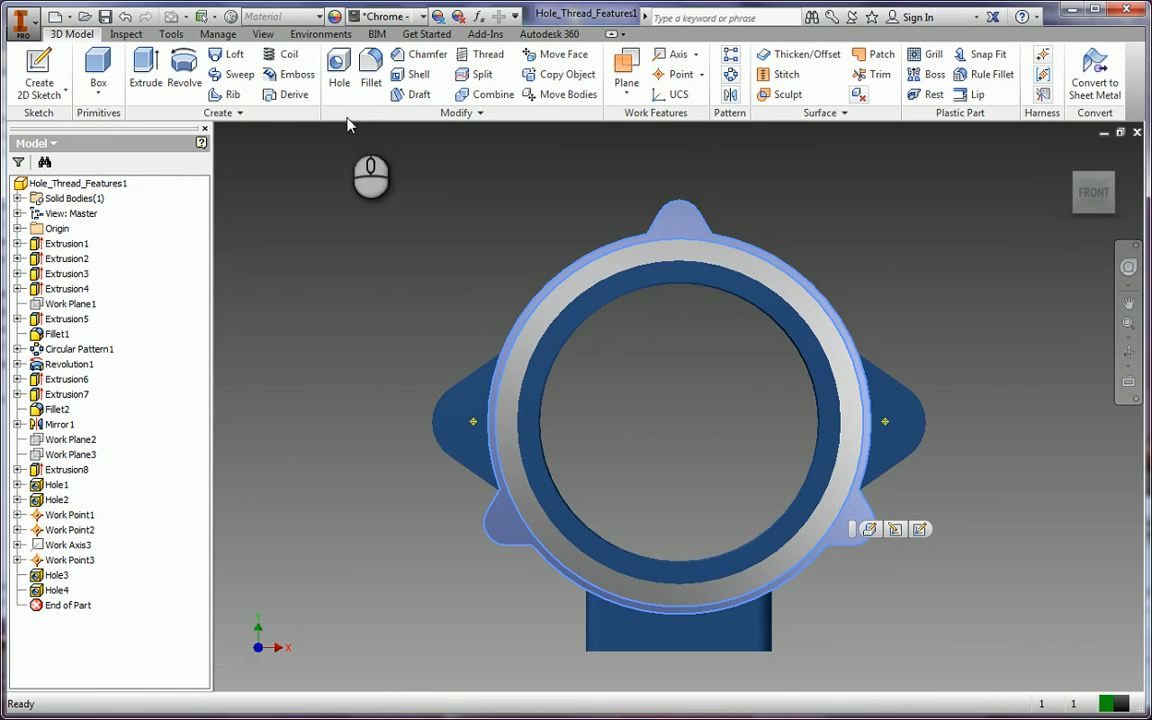
{"action": "left_click", "coordinate": [1110, 218]}
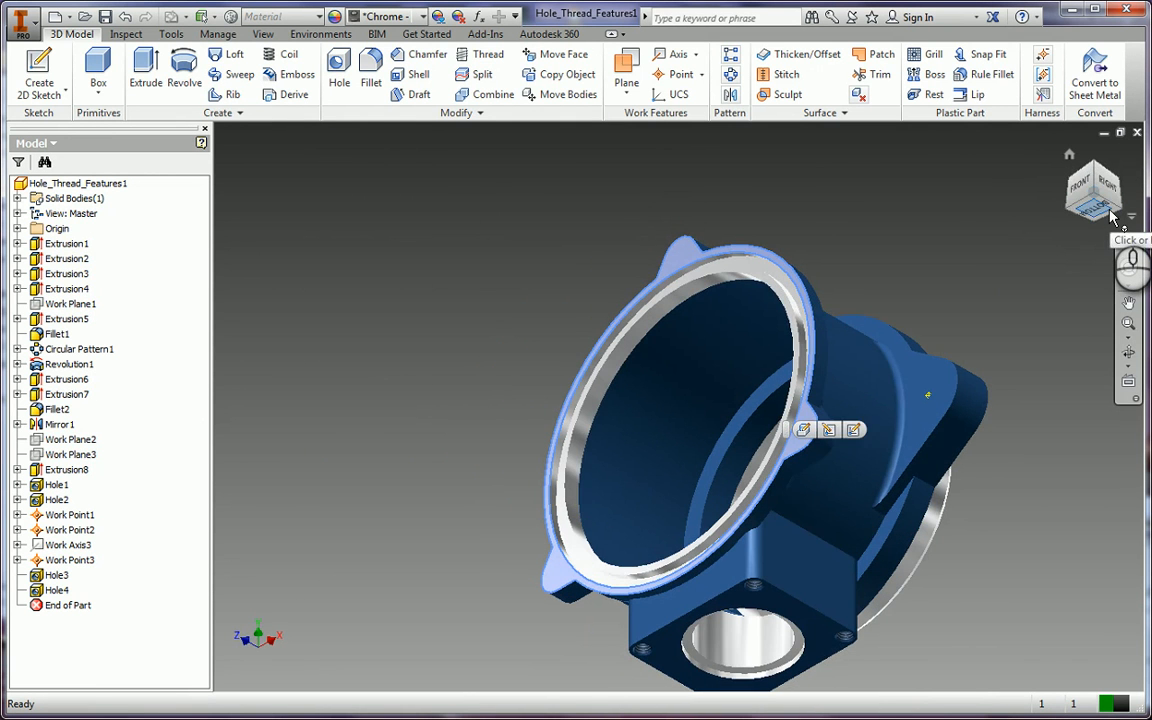
{"action": "left_click", "coordinate": [339, 65]}
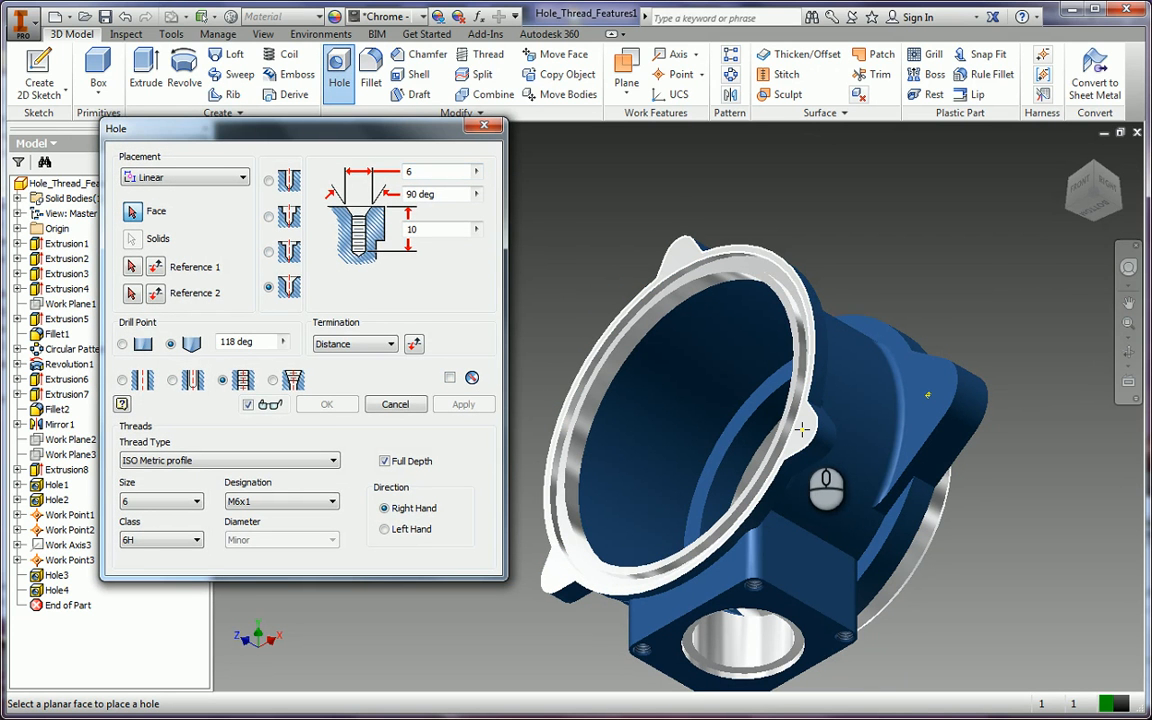
{"action": "left_click", "coordinate": [1082, 190]}
{"action": "scroll", "coordinate": [850, 442], "scroll_direction": "down", "scroll_amount": 4}
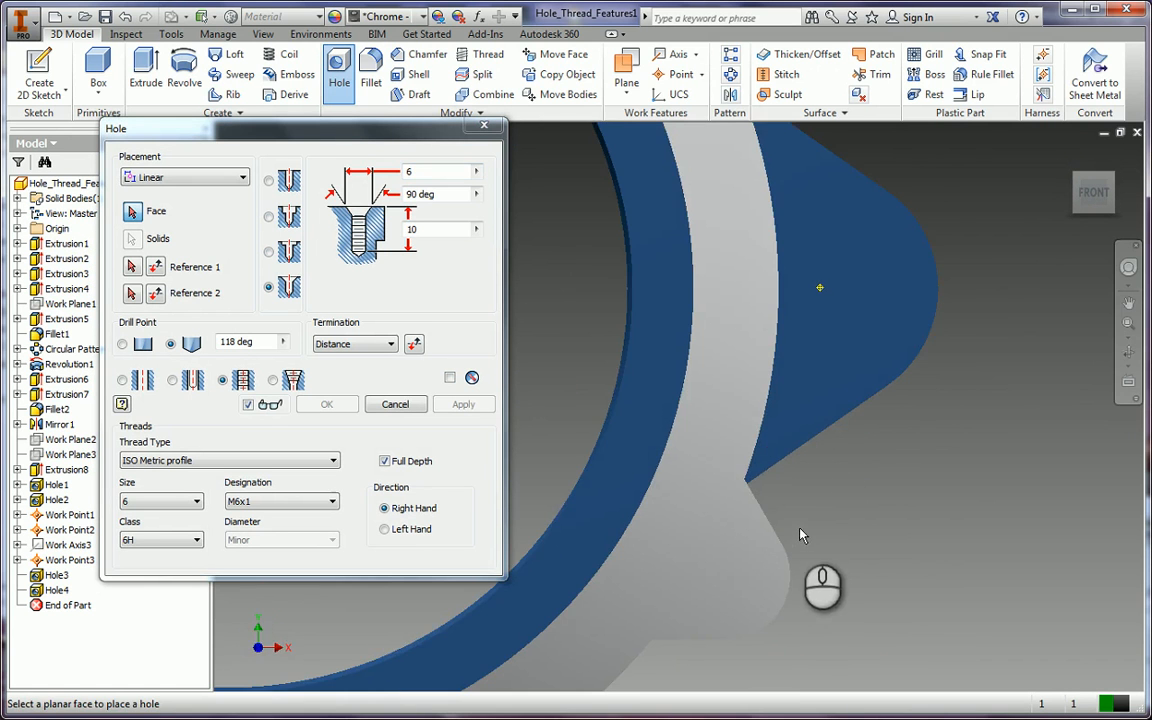
{"action": "middle_click_drag", "start_coordinate": [800, 535], "coordinate": [767, 384]}
{"action": "left_click", "coordinate": [758, 434]}
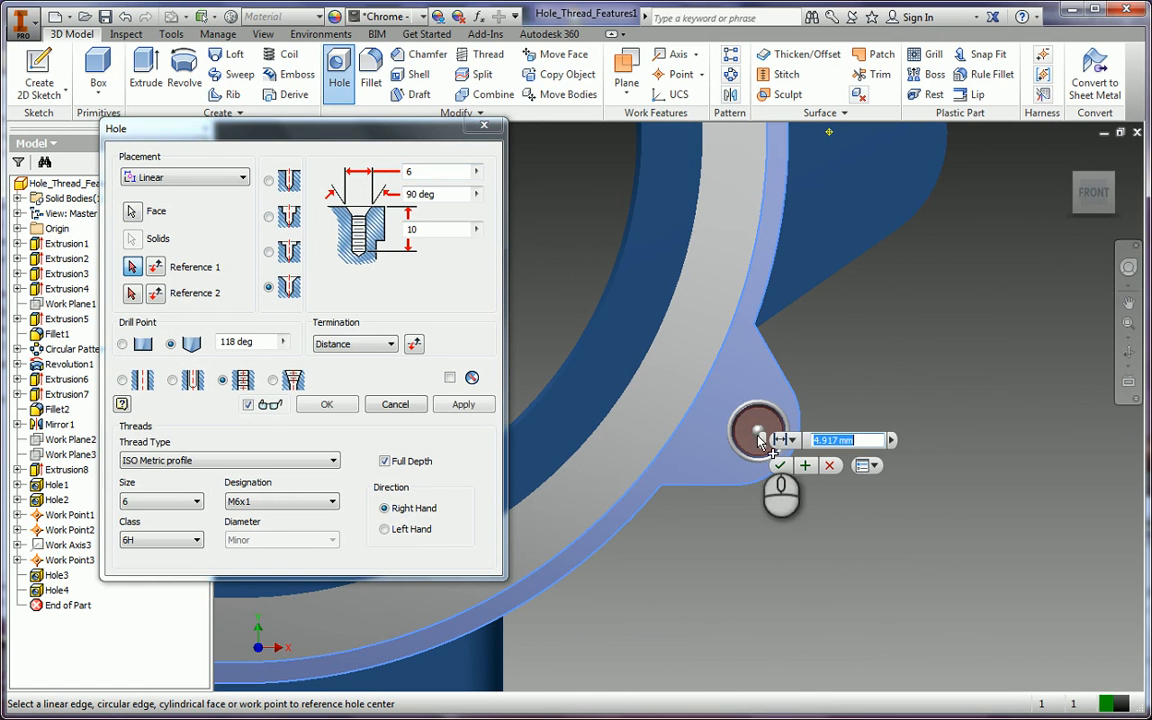
Switch the hole to concentric placement, reference the ear's rounded edge, create it with the M6x1 settings and end the Hole command.
{"action": "left_click", "coordinate": [203, 178]}
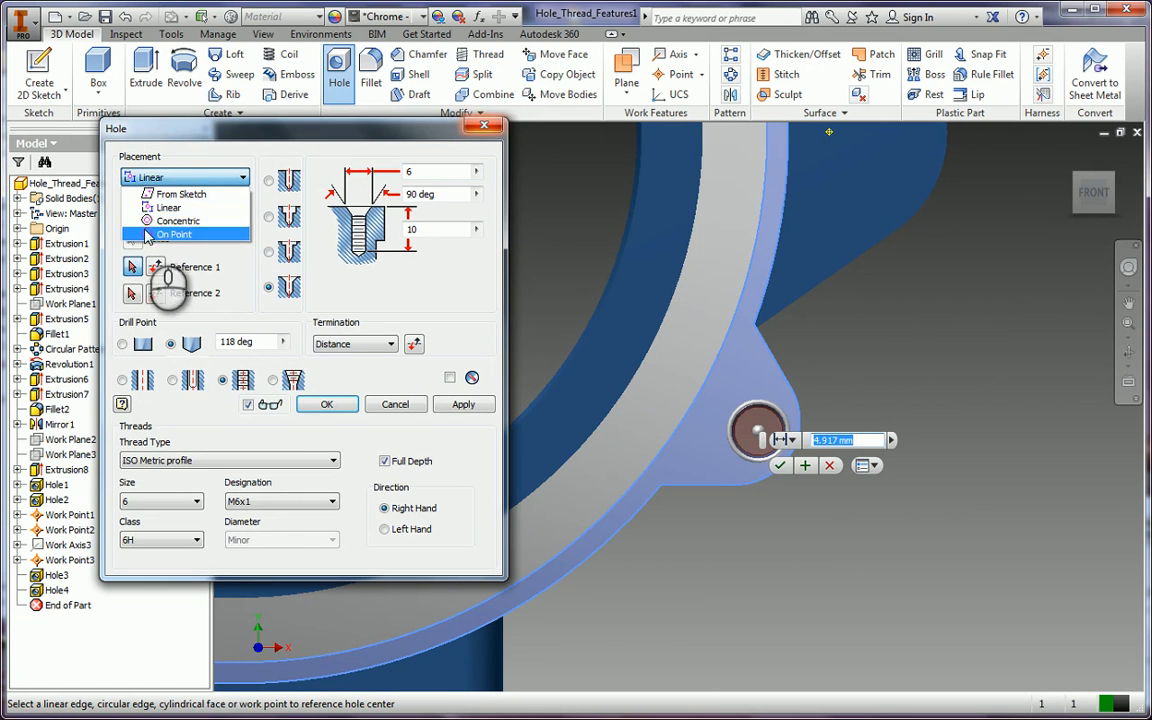
{"action": "left_click", "coordinate": [170, 221]}
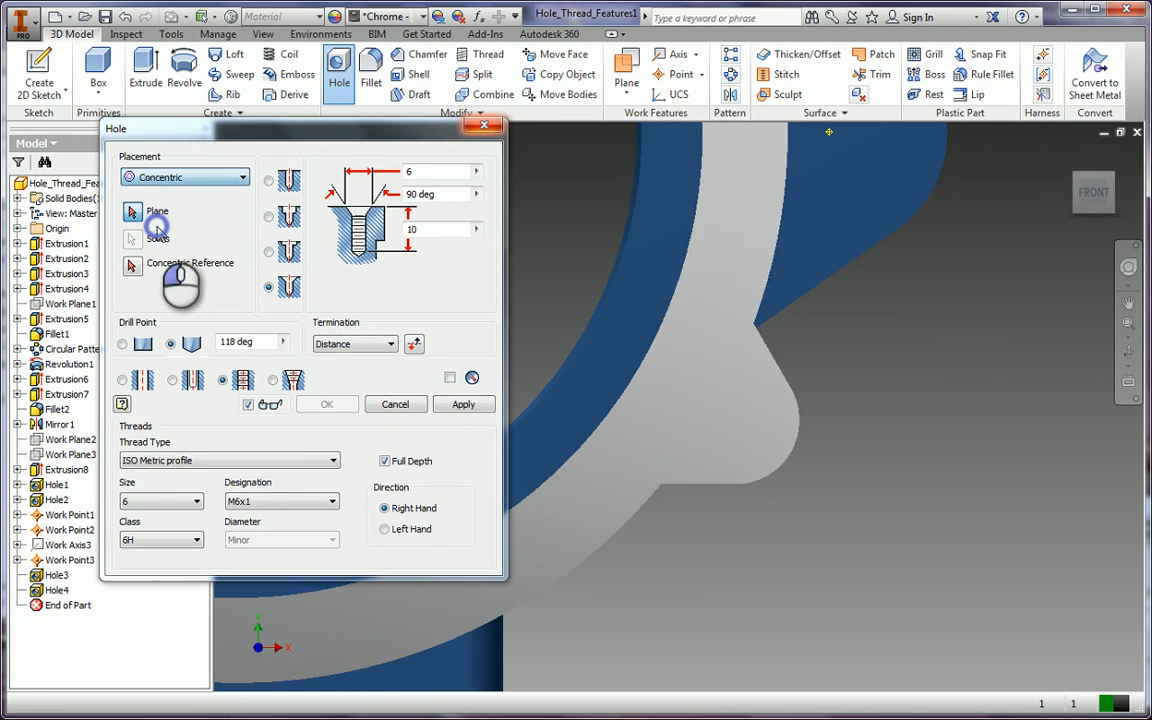
{"action": "left_click", "coordinate": [750, 435]}
{"action": "left_click", "coordinate": [688, 426]}
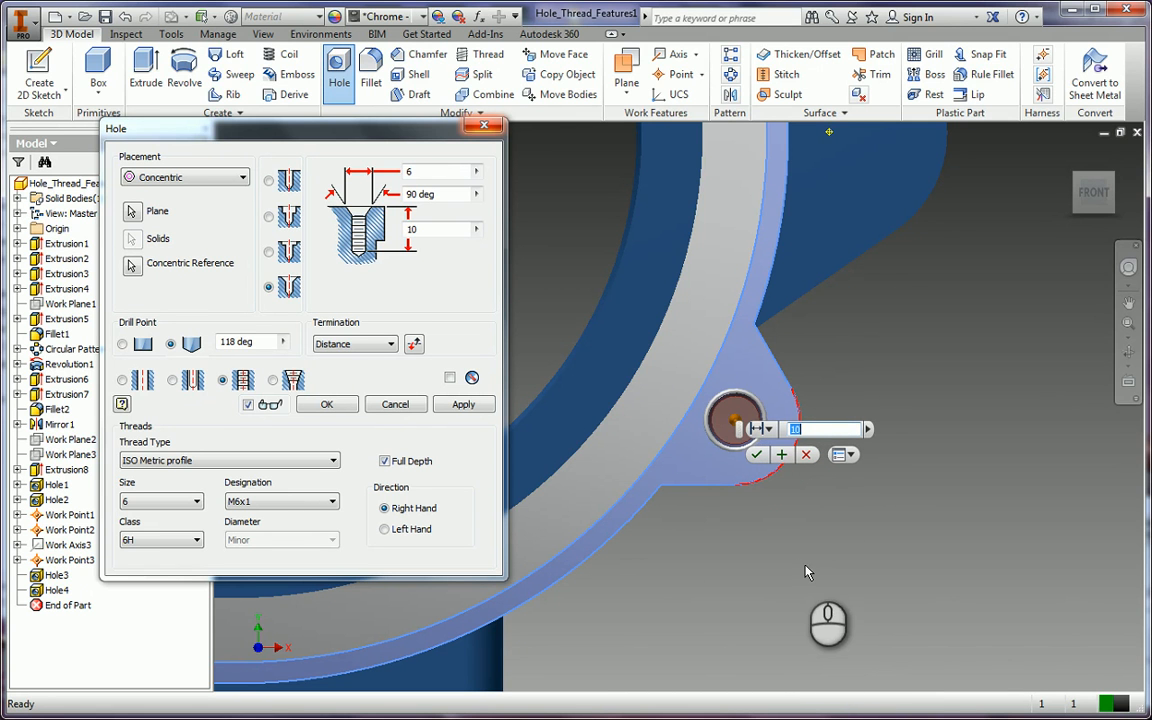
{"action": "left_click", "coordinate": [210, 460]}
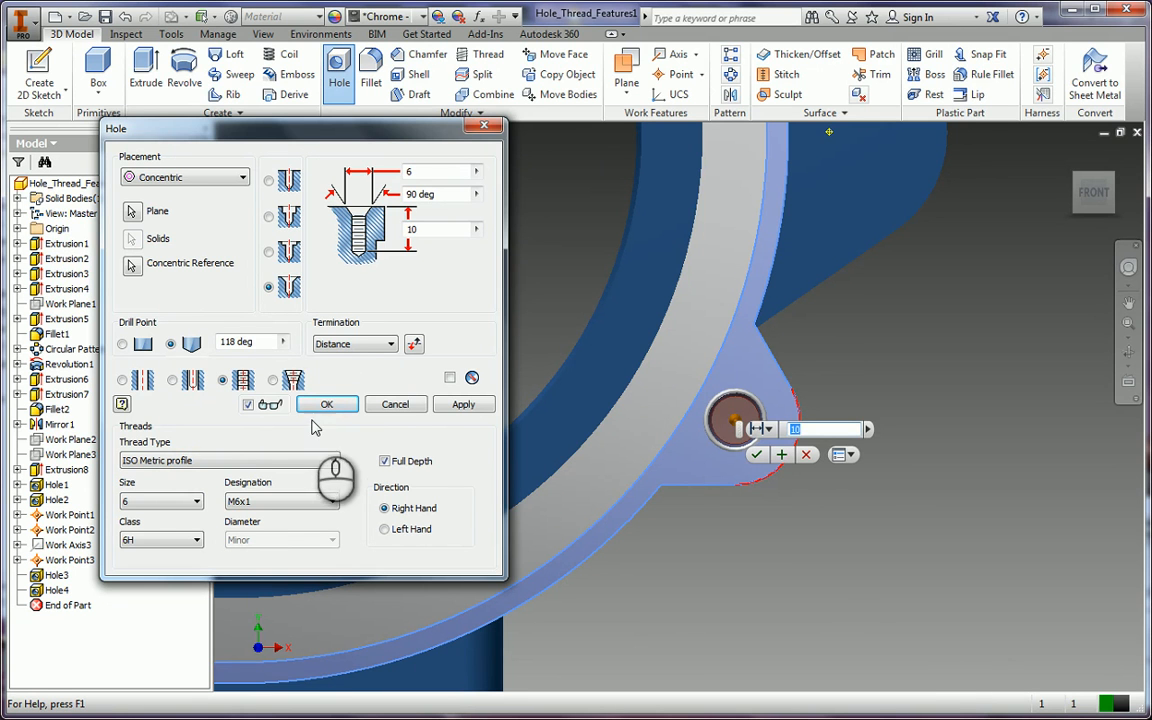
{"action": "left_click", "coordinate": [463, 404]}
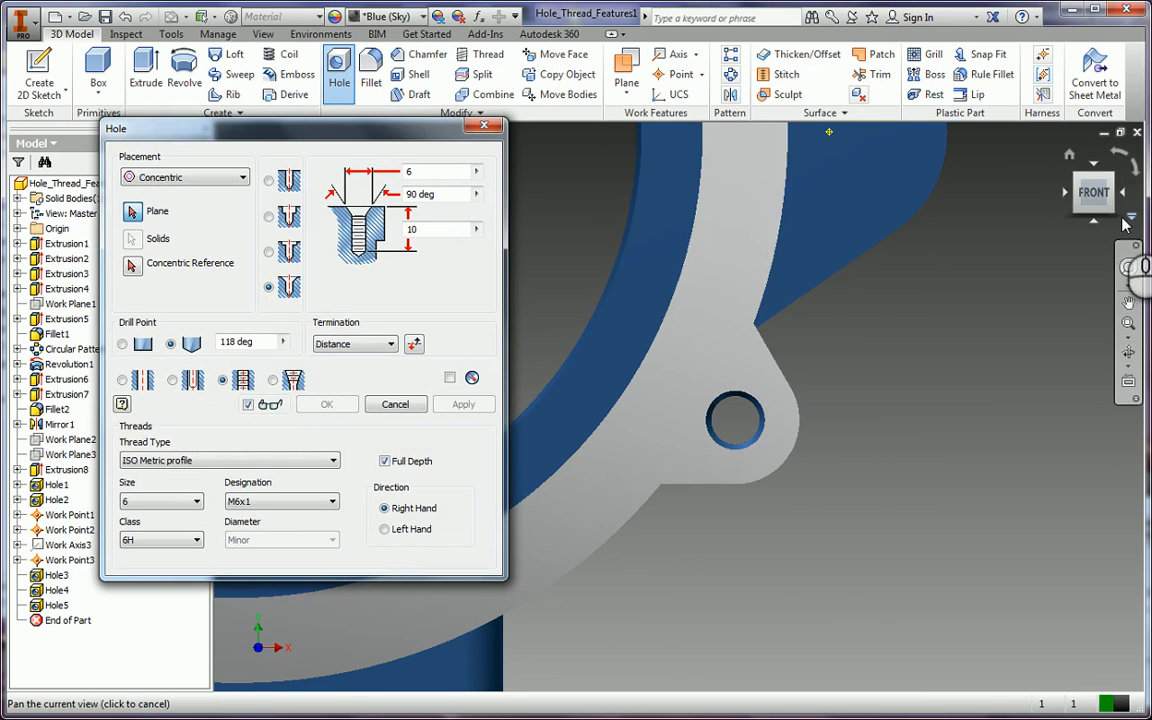
{"action": "left_click", "coordinate": [1111, 215]}
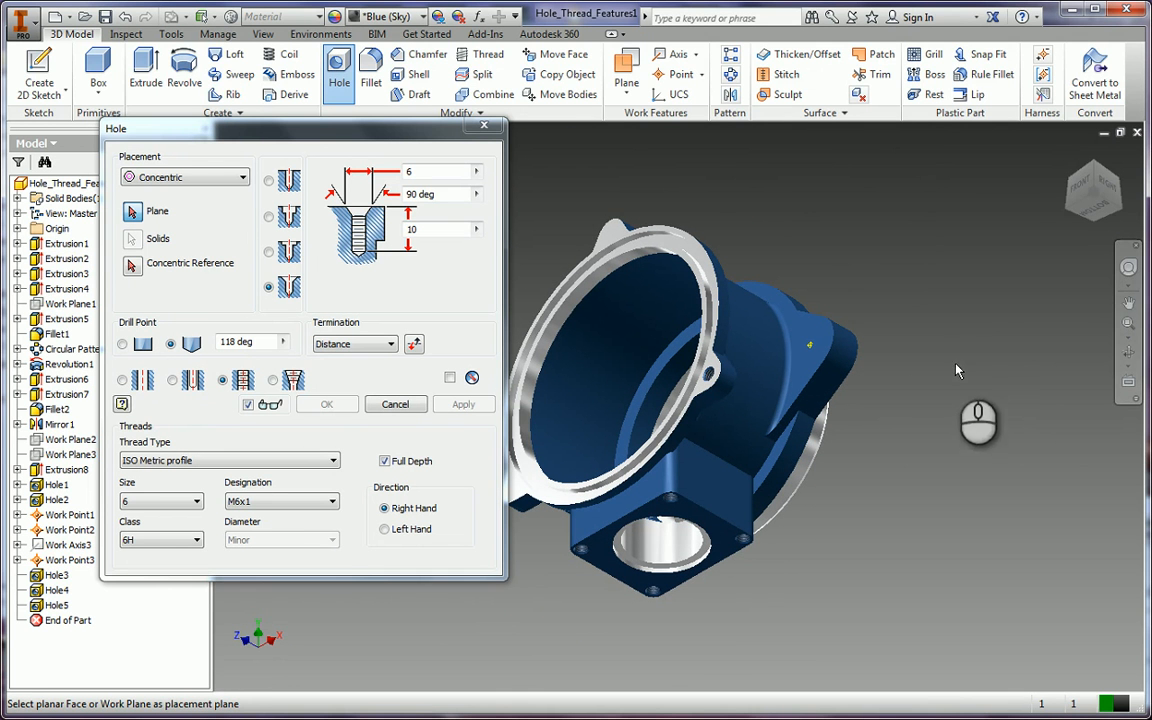
{"action": "left_click", "coordinate": [1070, 155]}
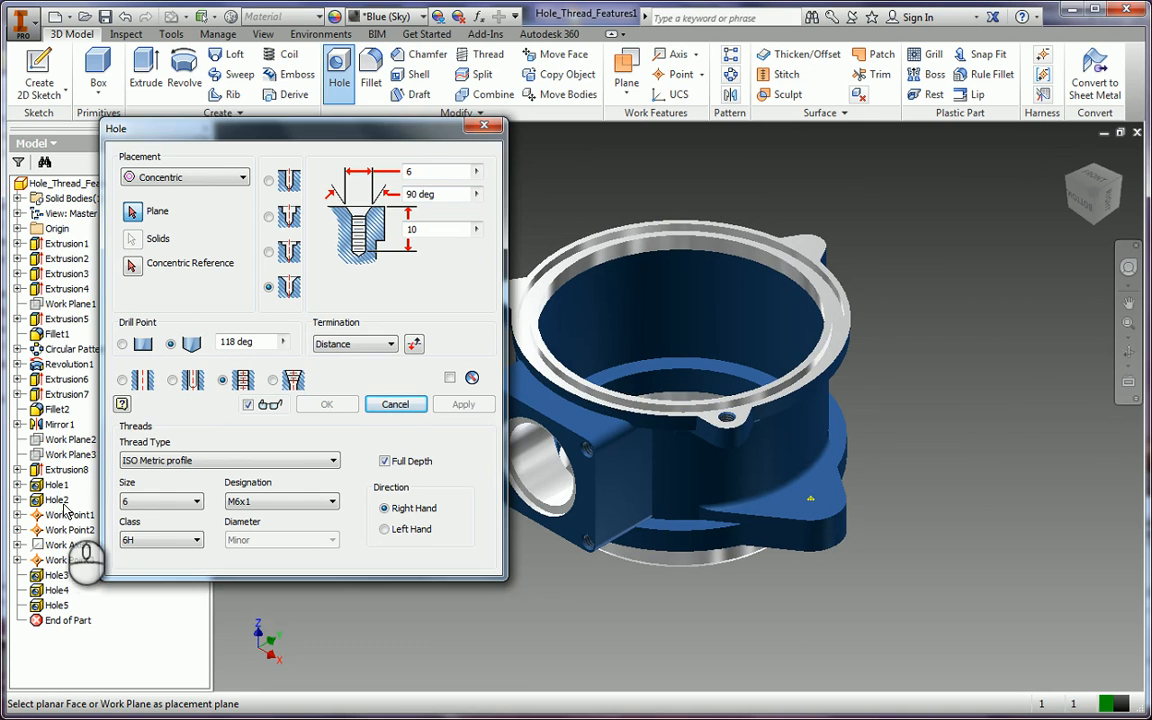
{"action": "left_click", "coordinate": [484, 126]}
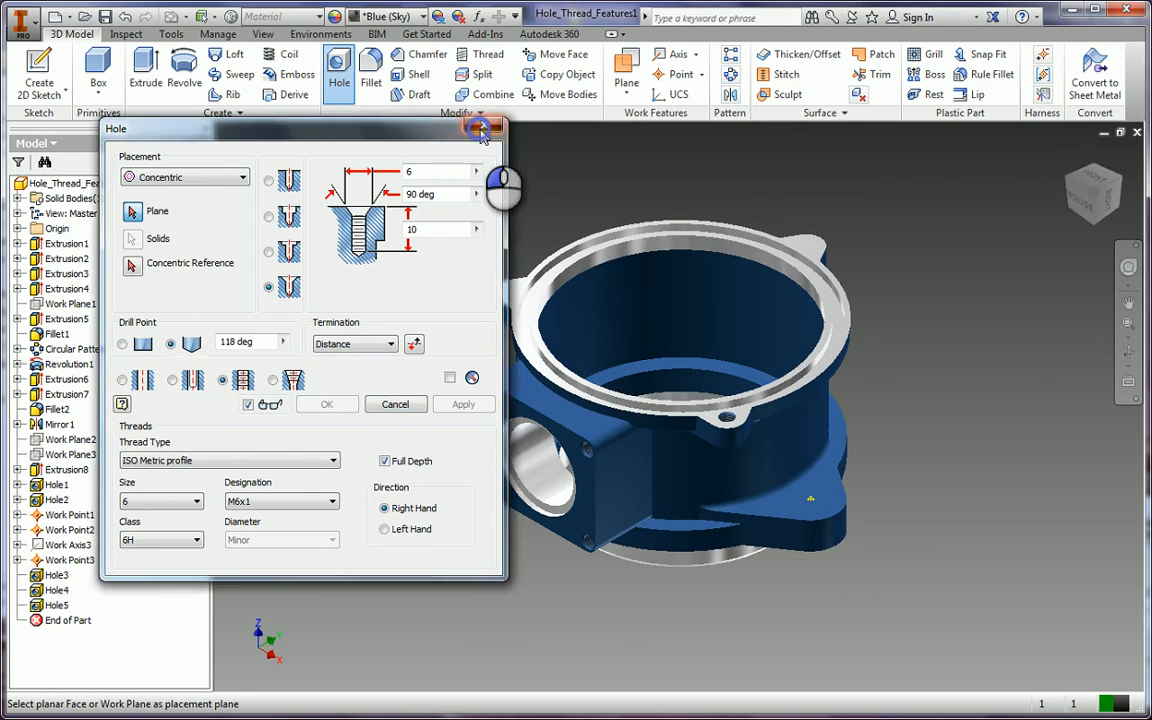
Locate Work Axis3 and Work Point3 on the housing, and turn the work point's visibility off and back on.
{"action": "left_click", "coordinate": [62, 546]}
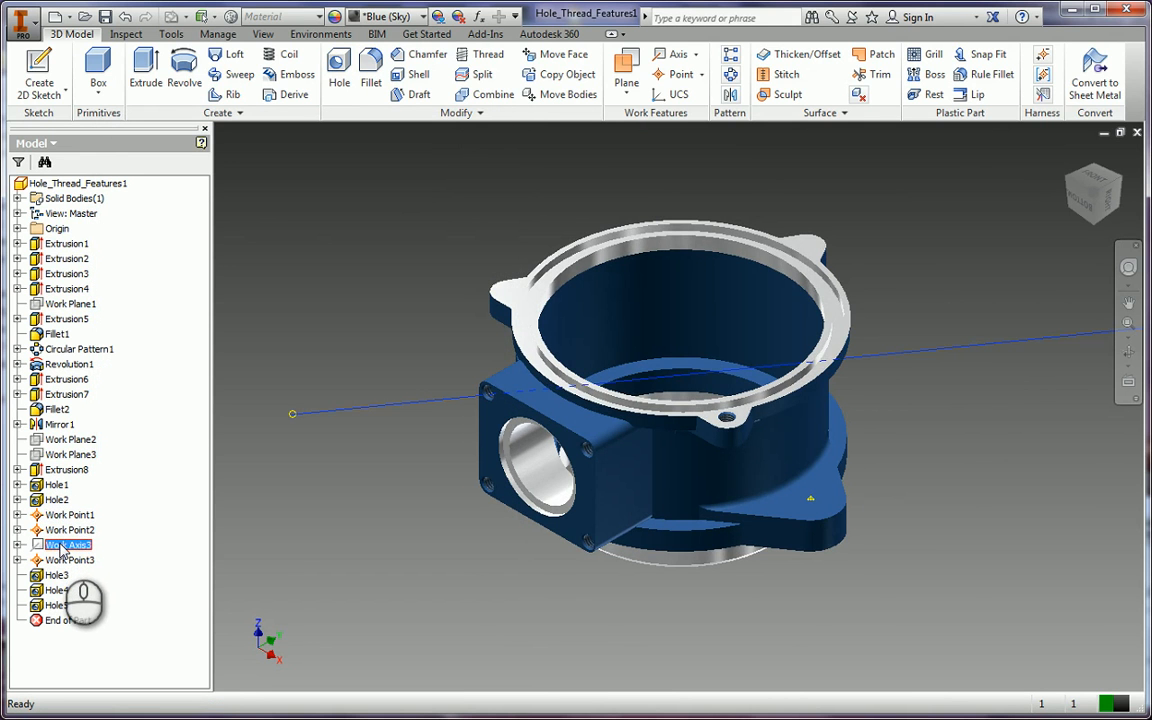
{"action": "left_click", "coordinate": [62, 561]}
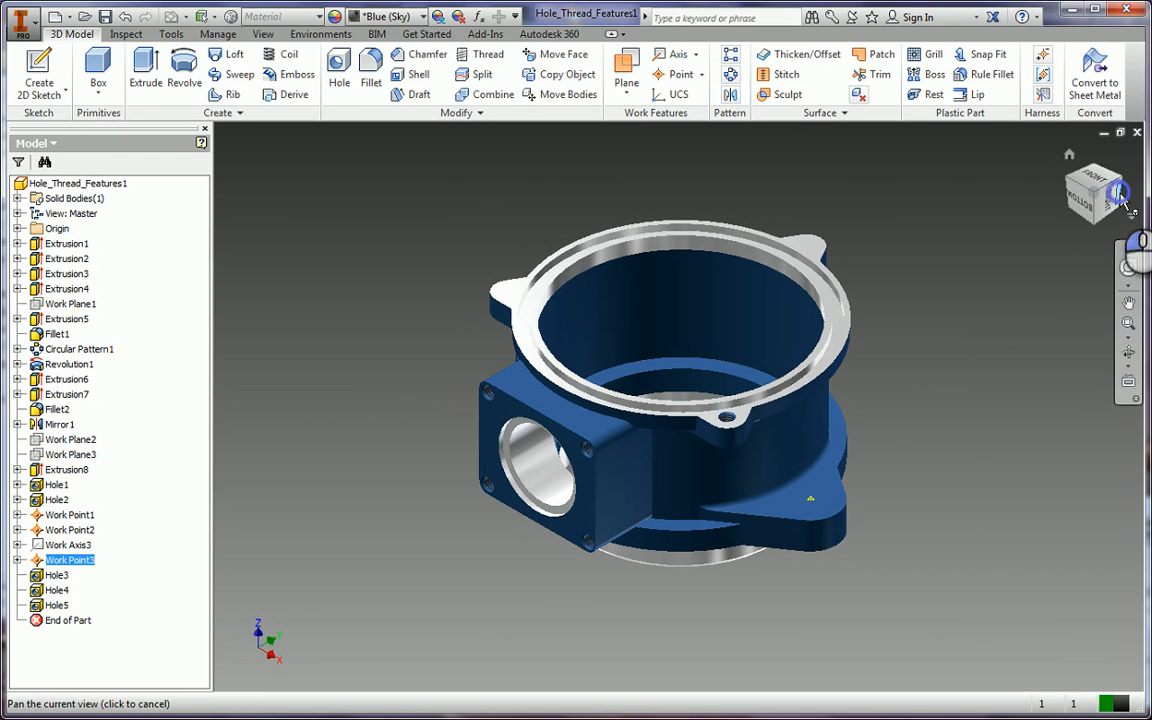
{"action": "left_click", "coordinate": [1120, 195]}
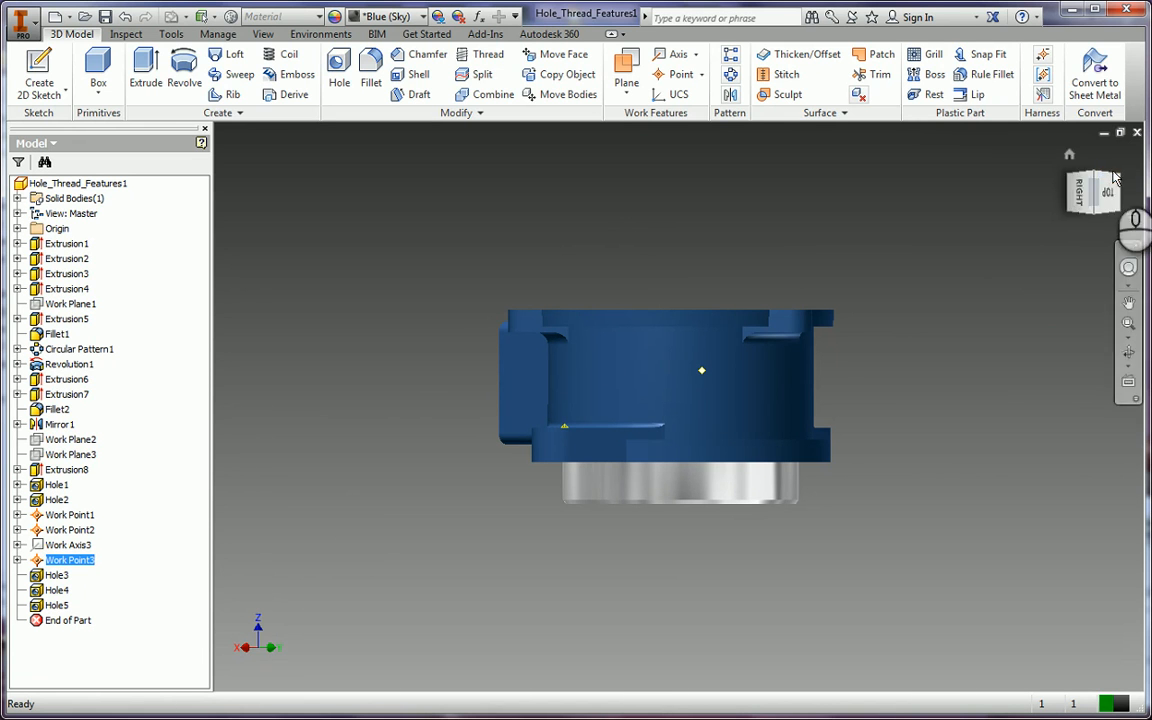
{"action": "right_click", "coordinate": [62, 560]}
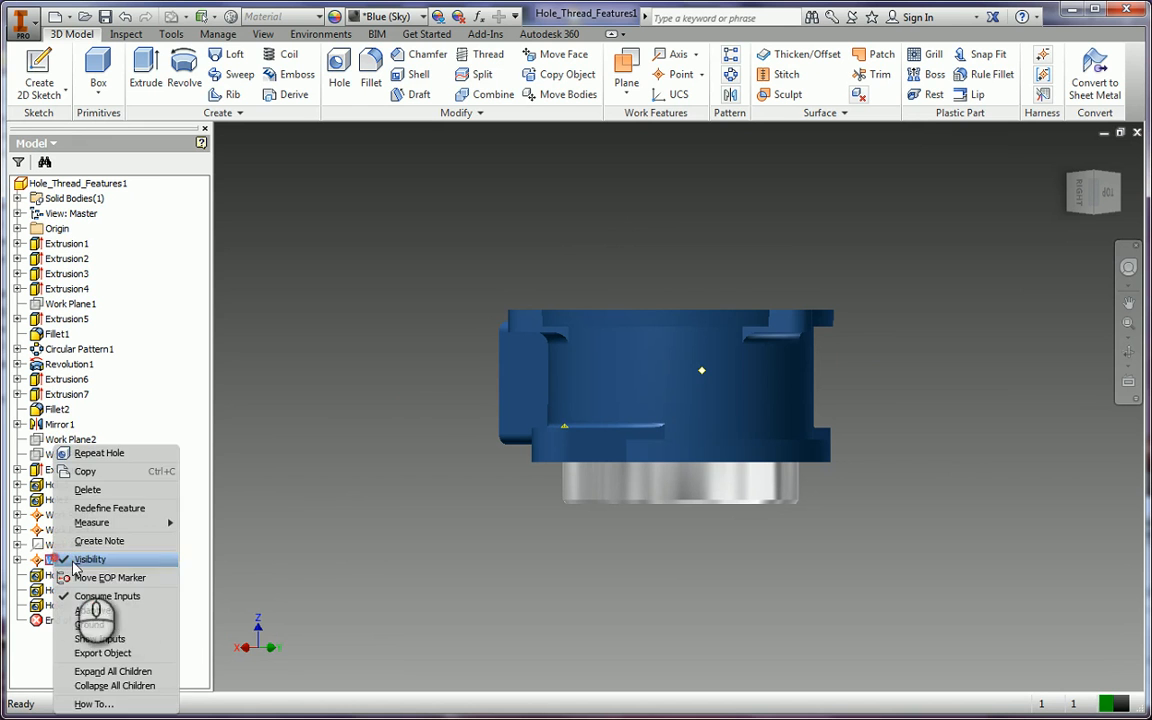
{"action": "left_click", "coordinate": [95, 559]}
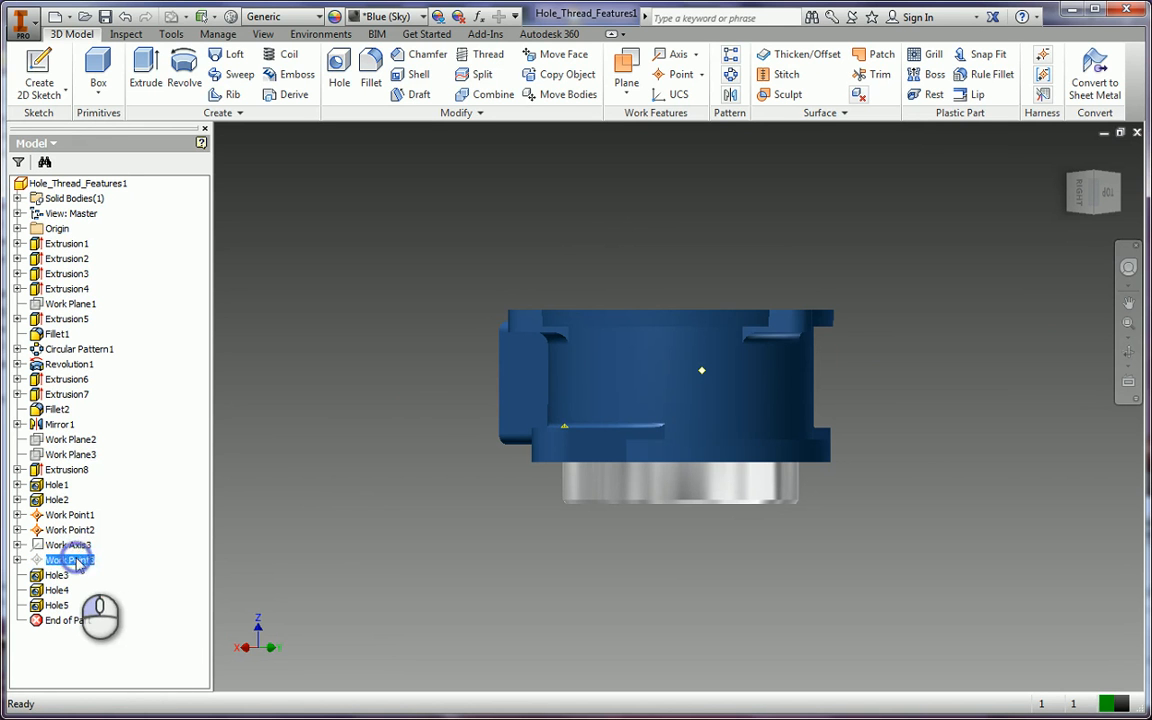
{"action": "right_click", "coordinate": [78, 562]}
{"action": "left_click", "coordinate": [108, 559]}
{"action": "right_click", "coordinate": [70, 529]}
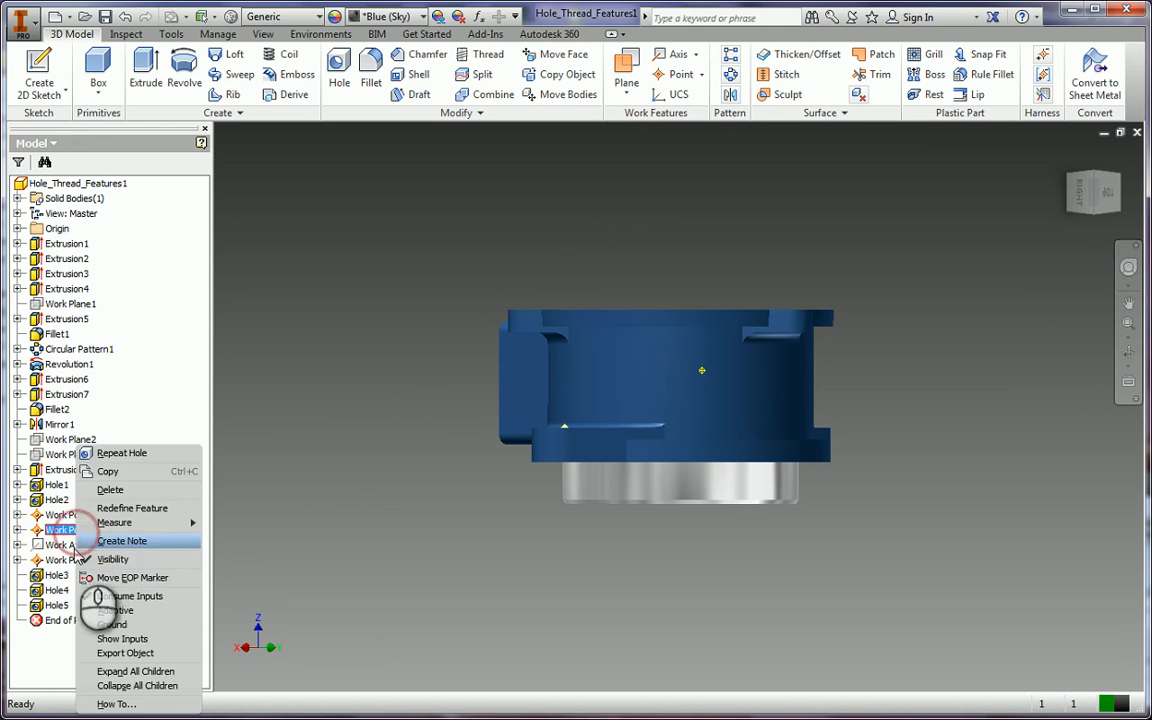
{"action": "left_click", "coordinate": [108, 559]}
Turn on the visibility of Work Axis3 running through the housing's cylindrical wall.
{"action": "right_click", "coordinate": [62, 545]}
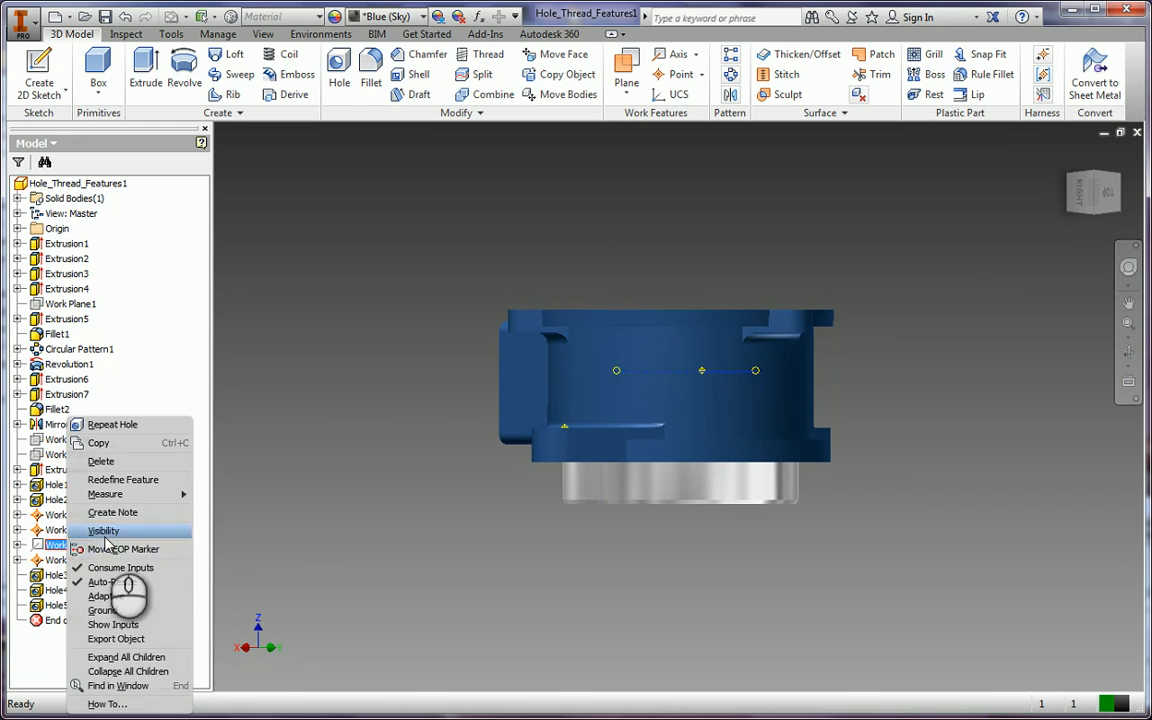
{"action": "left_click", "coordinate": [105, 532]}
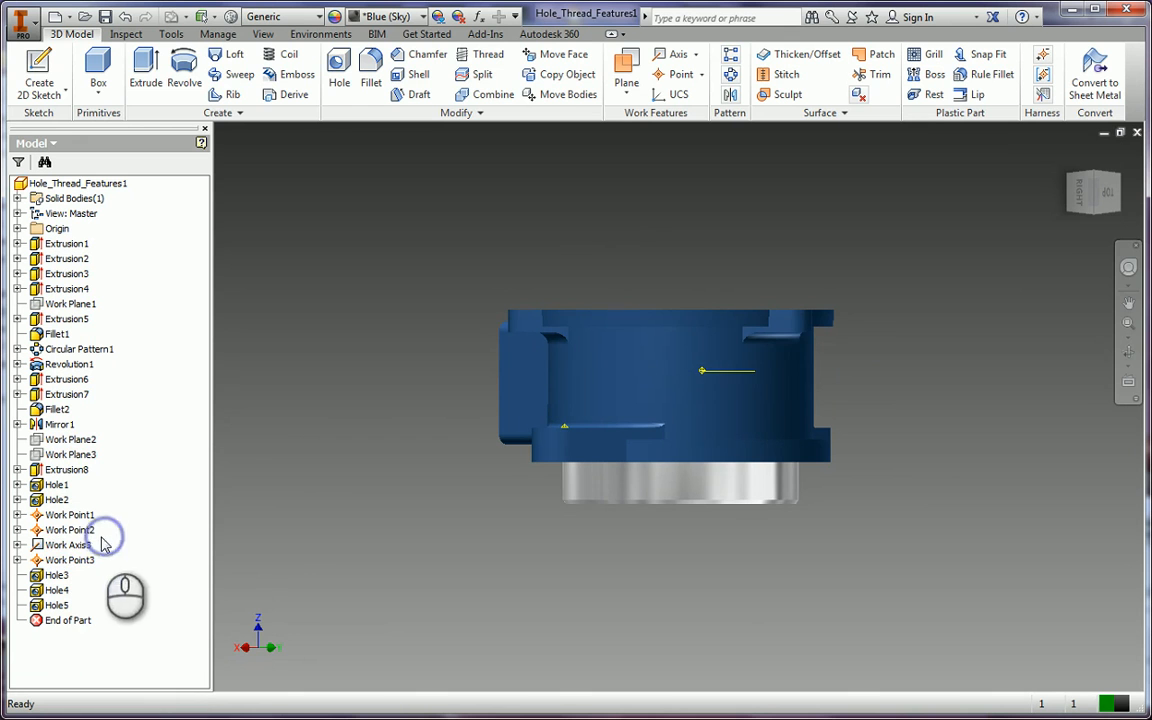
{"action": "left_click", "coordinate": [1097, 180]}
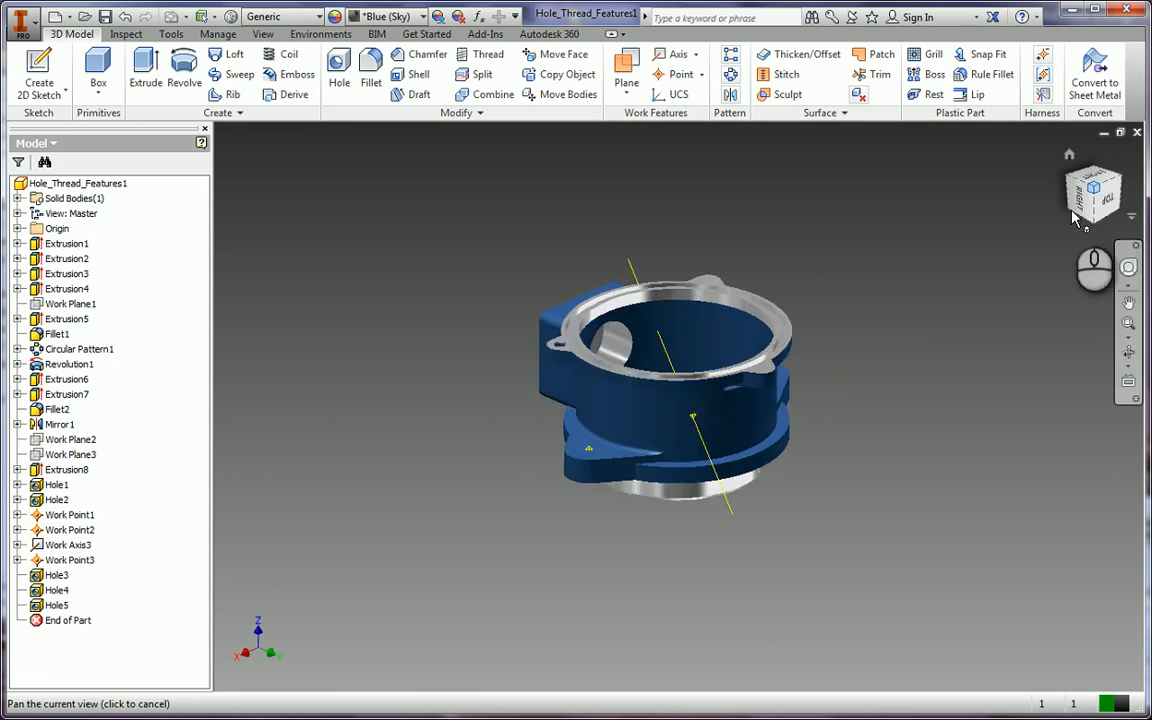
Start a hole with On Point placement centred on Work Point3 on the cylindrical wall.
{"action": "left_click", "coordinate": [336, 76]}
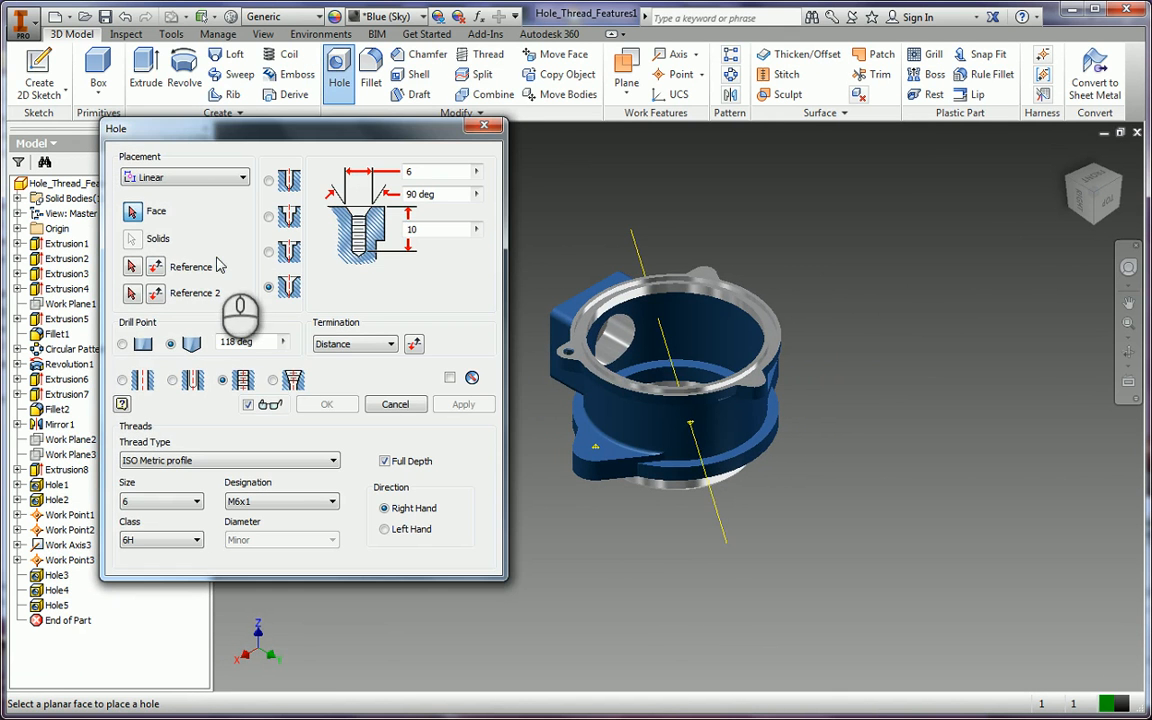
{"action": "left_click", "coordinate": [196, 177]}
{"action": "left_click", "coordinate": [180, 239]}
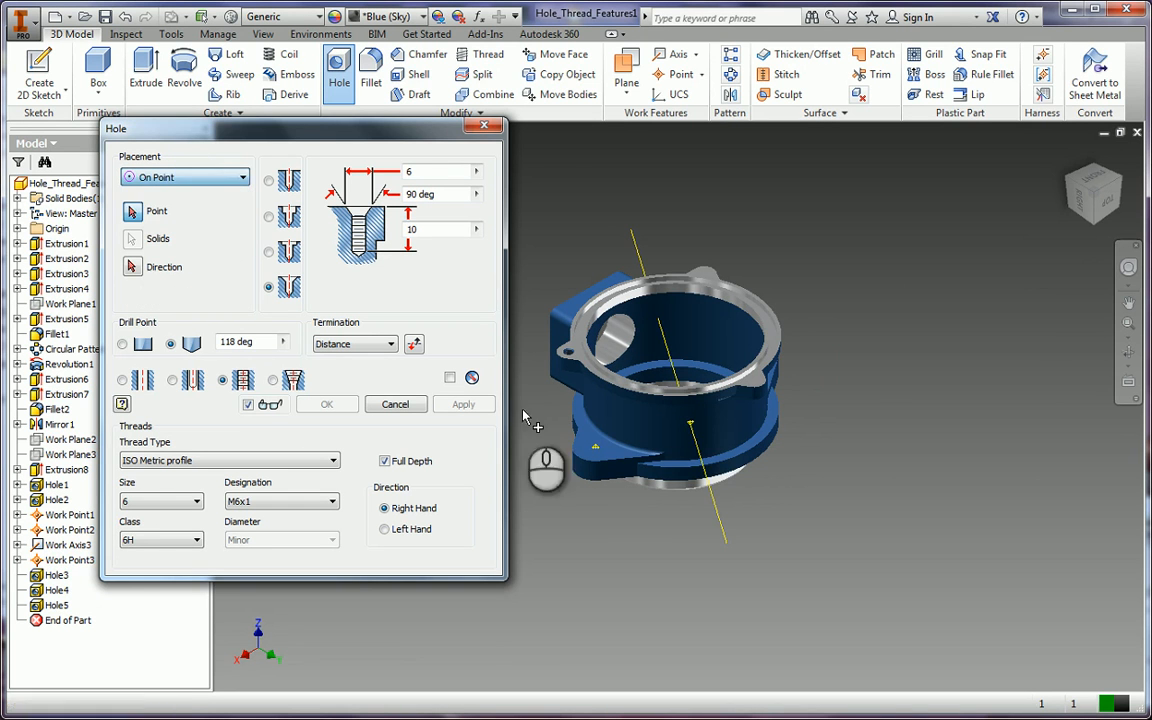
{"action": "left_click", "coordinate": [690, 424]}
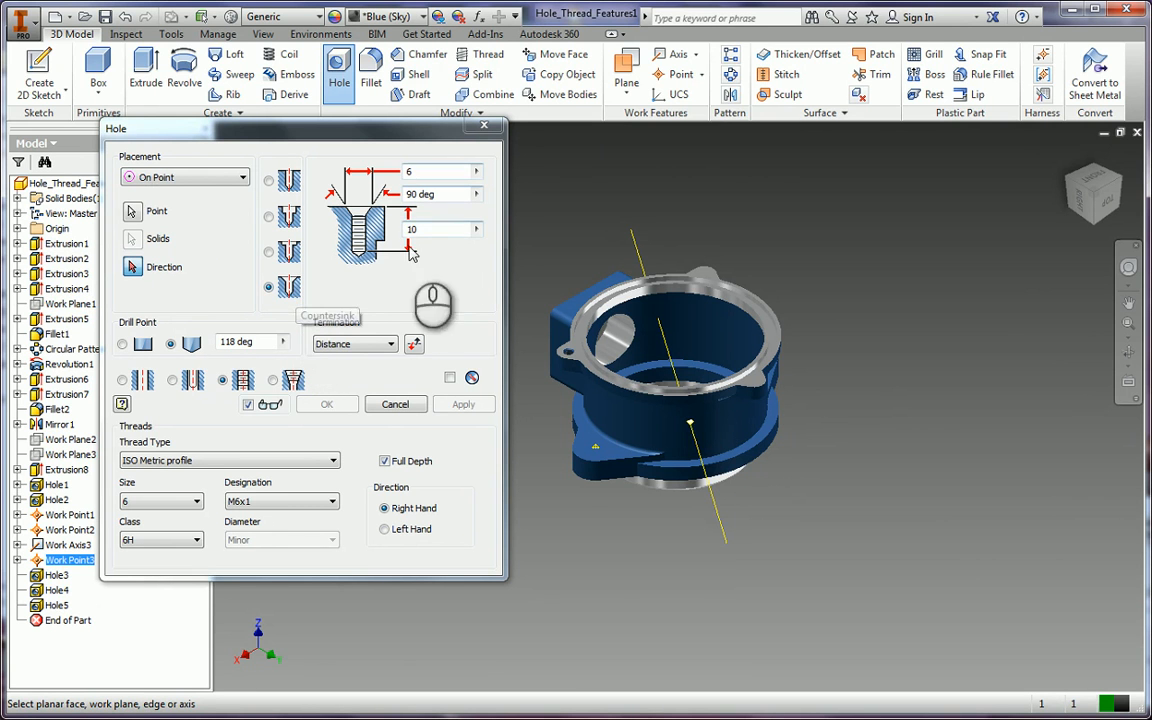
Make the hole a plain drilled type with Through All termination, and set its direction along Work Axis3.
{"action": "left_click", "coordinate": [355, 343]}
{"action": "left_click", "coordinate": [350, 374]}
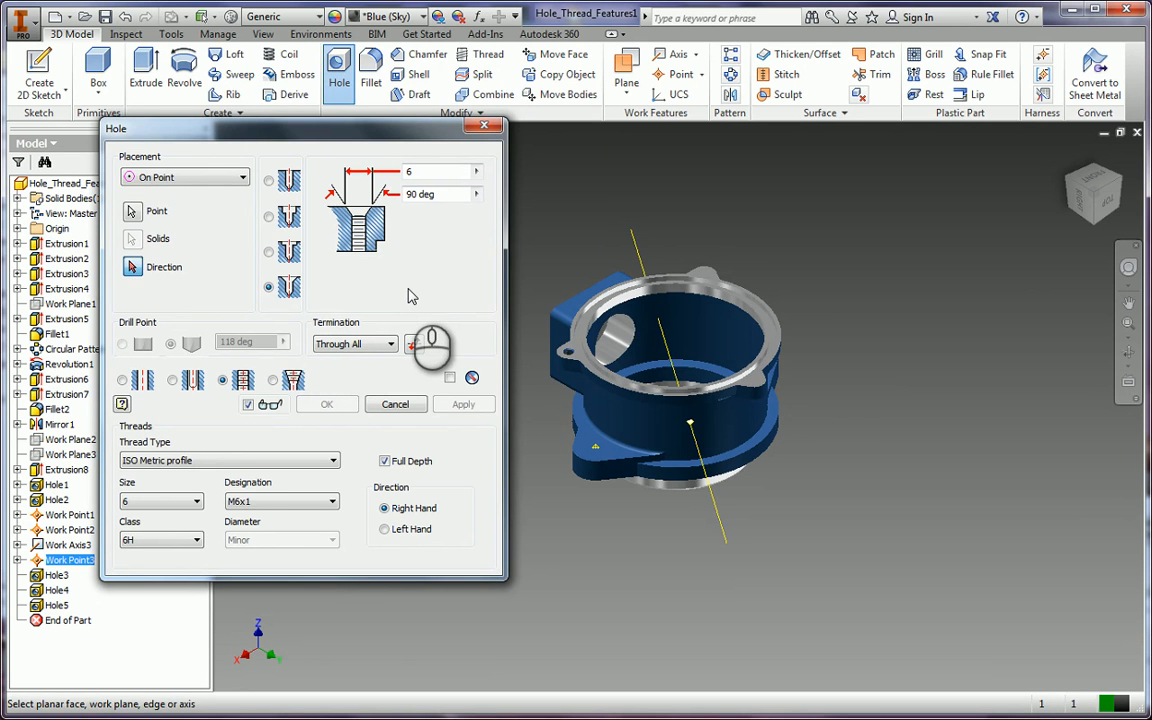
{"action": "left_click", "coordinate": [283, 182]}
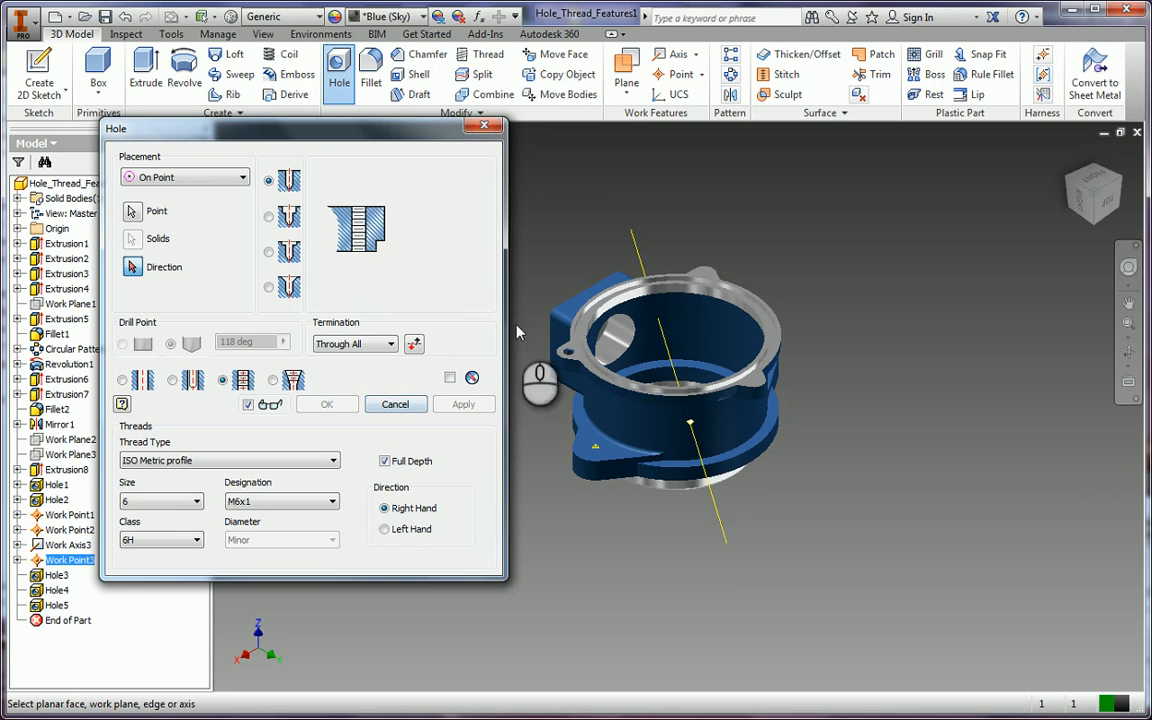
{"action": "left_click", "coordinate": [691, 425]}
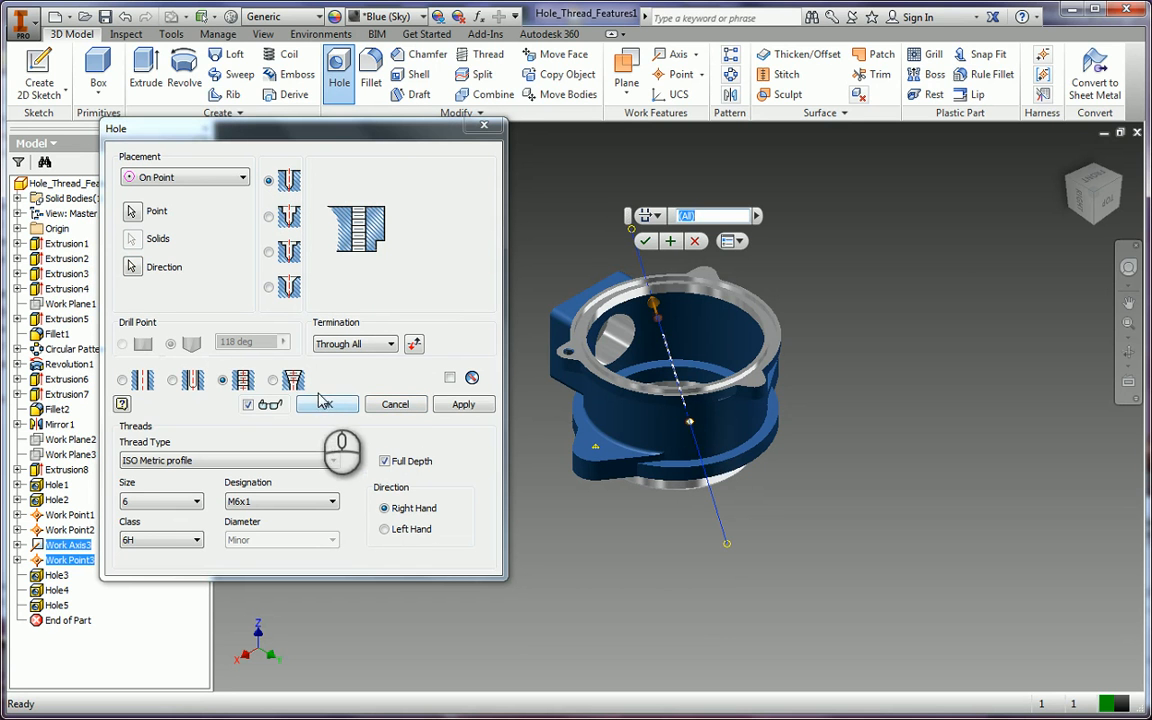
Create the M6x1 tapped hole through the cylindrical wall, finish the Hole command, and inspect the hole up close.
{"action": "left_click", "coordinate": [478, 410]}
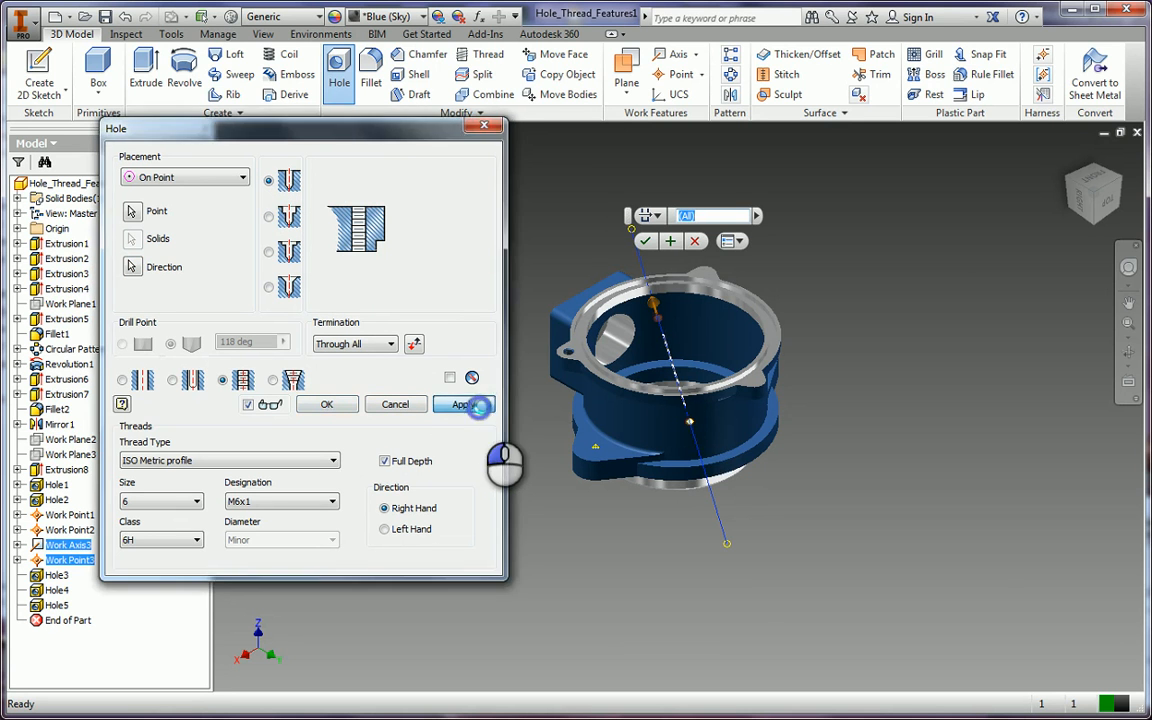
{"action": "left_click", "coordinate": [484, 128]}
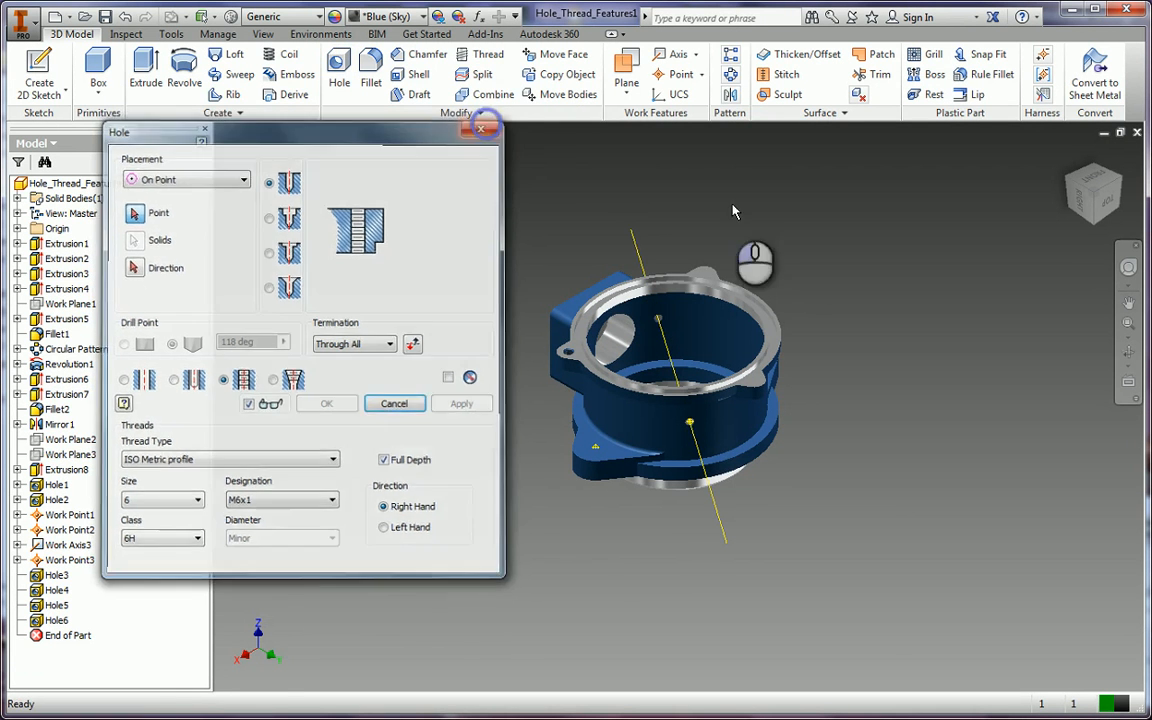
{"action": "scroll", "coordinate": [755, 372], "scroll_direction": "down", "scroll_amount": 6}
{"action": "middle_click_drag", "start_coordinate": [536, 562], "coordinate": [694, 268]}
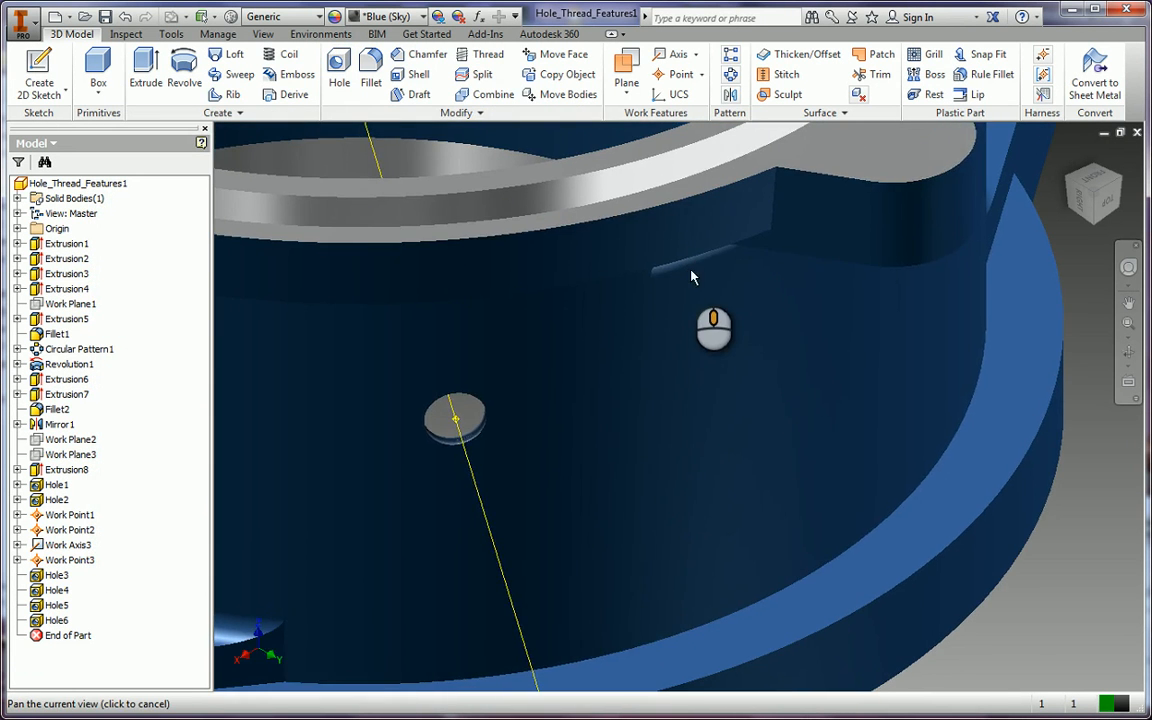
{"action": "key", "text": "F6"}
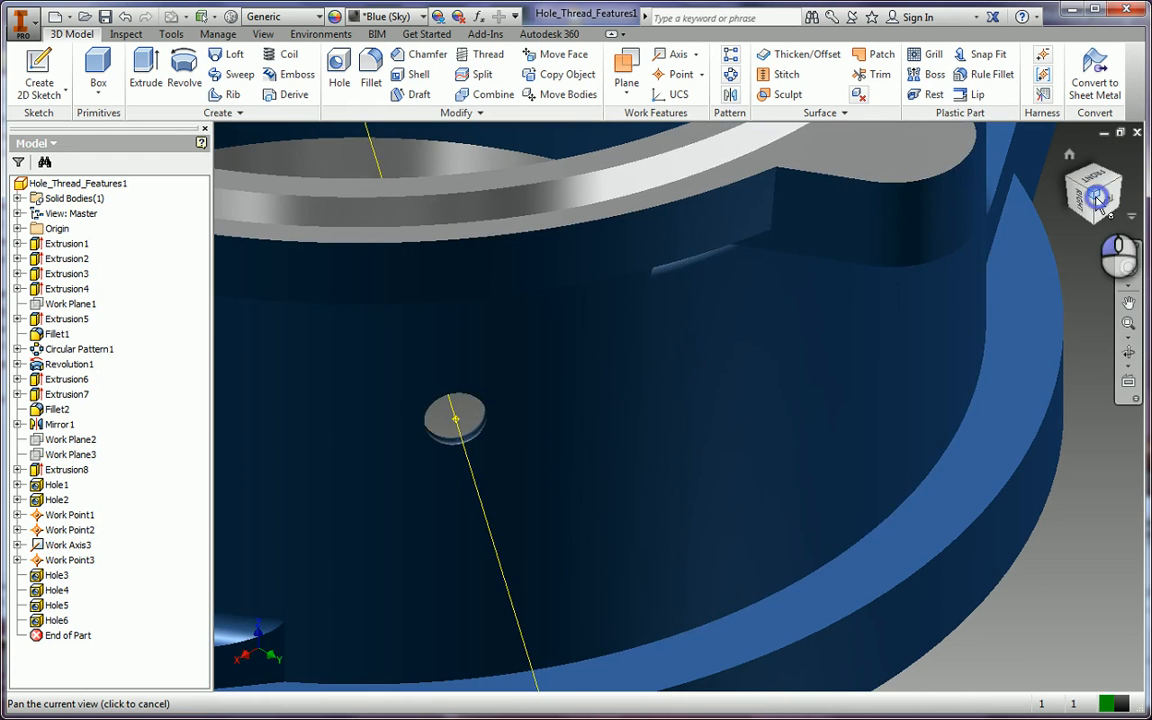
{"action": "scroll", "coordinate": [812, 411], "scroll_direction": "down", "scroll_amount": 2}
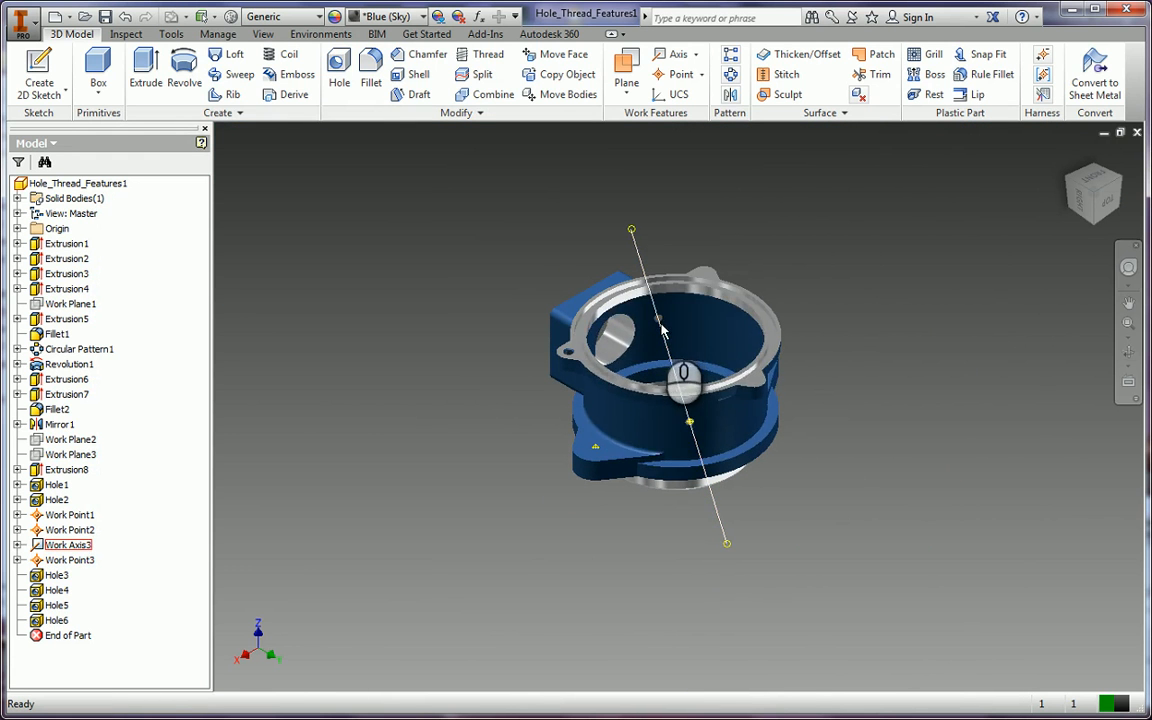
{"action": "key", "text": "Escape"}
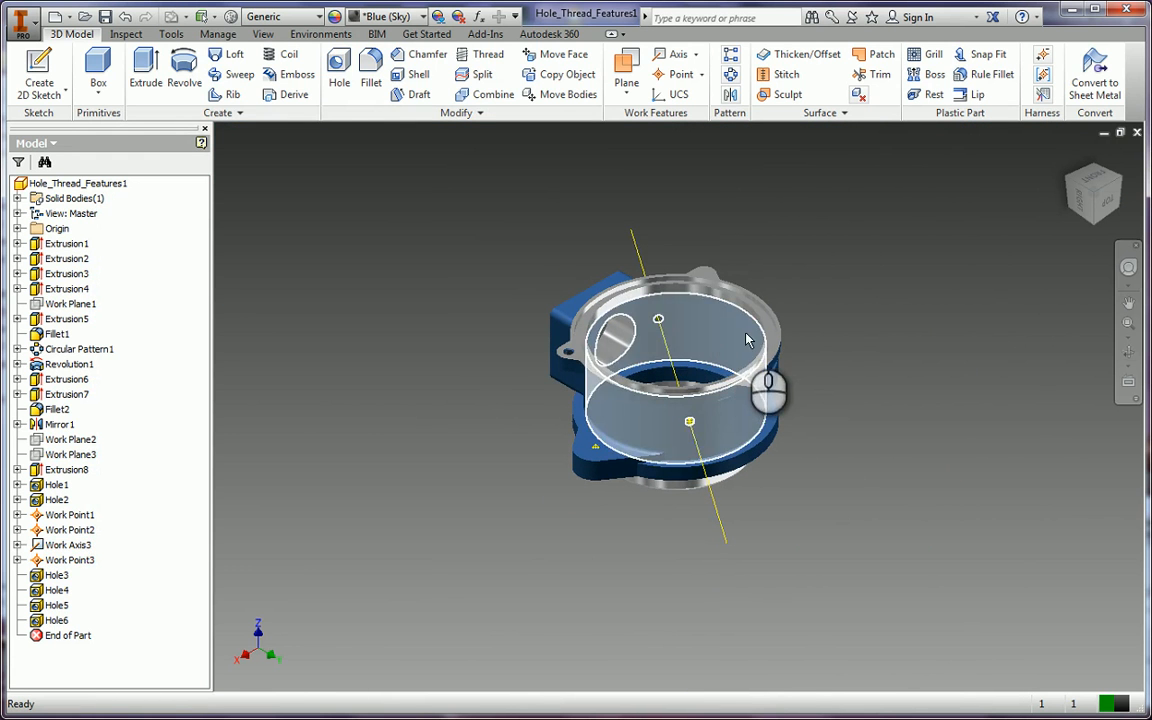
Turn the visibility of Work Axis3 off and back on.
{"action": "right_click", "coordinate": [76, 545]}
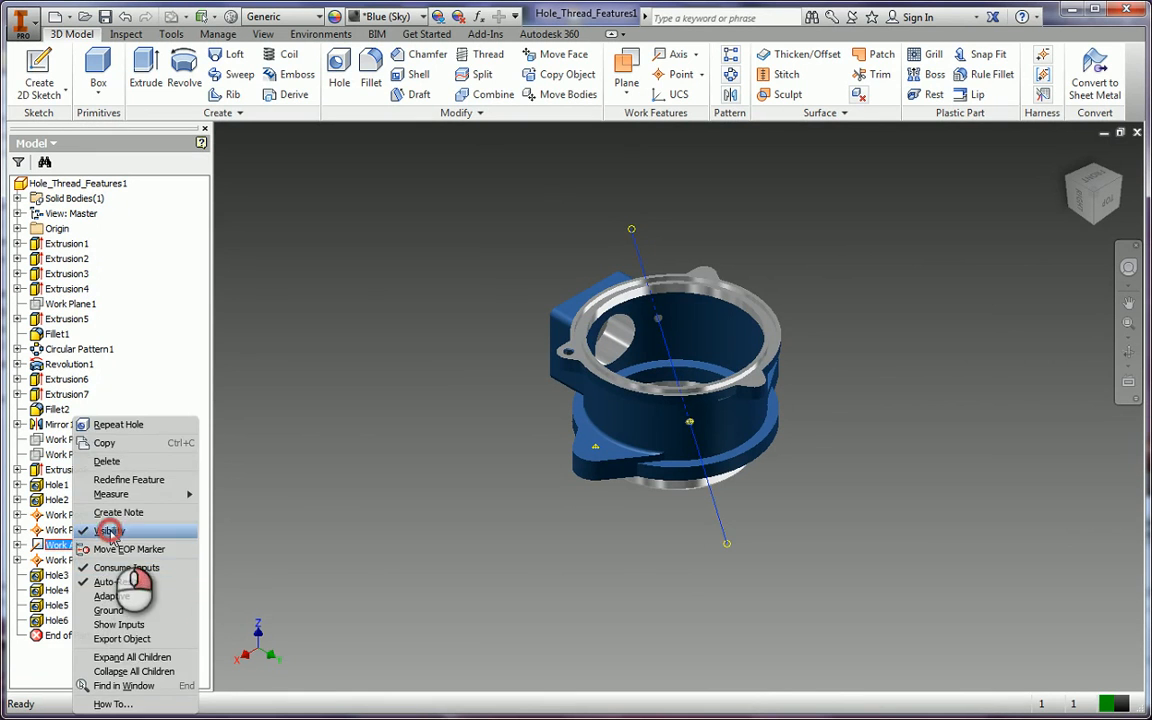
{"action": "left_click", "coordinate": [110, 532]}
{"action": "right_click", "coordinate": [60, 545]}
{"action": "left_click", "coordinate": [120, 532]}
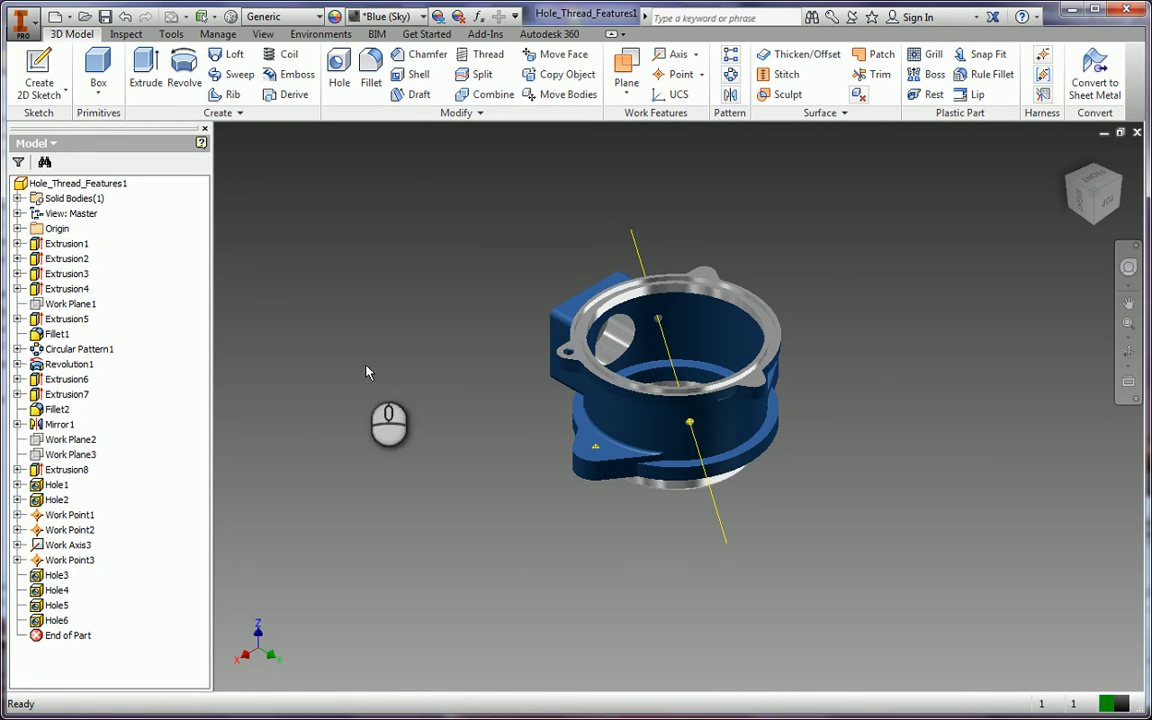
Start a new drawing and place a base view of the Hole_Thread_Features1 housing slightly left of the sheet's centre.
{"action": "left_click", "coordinate": [22, 24]}
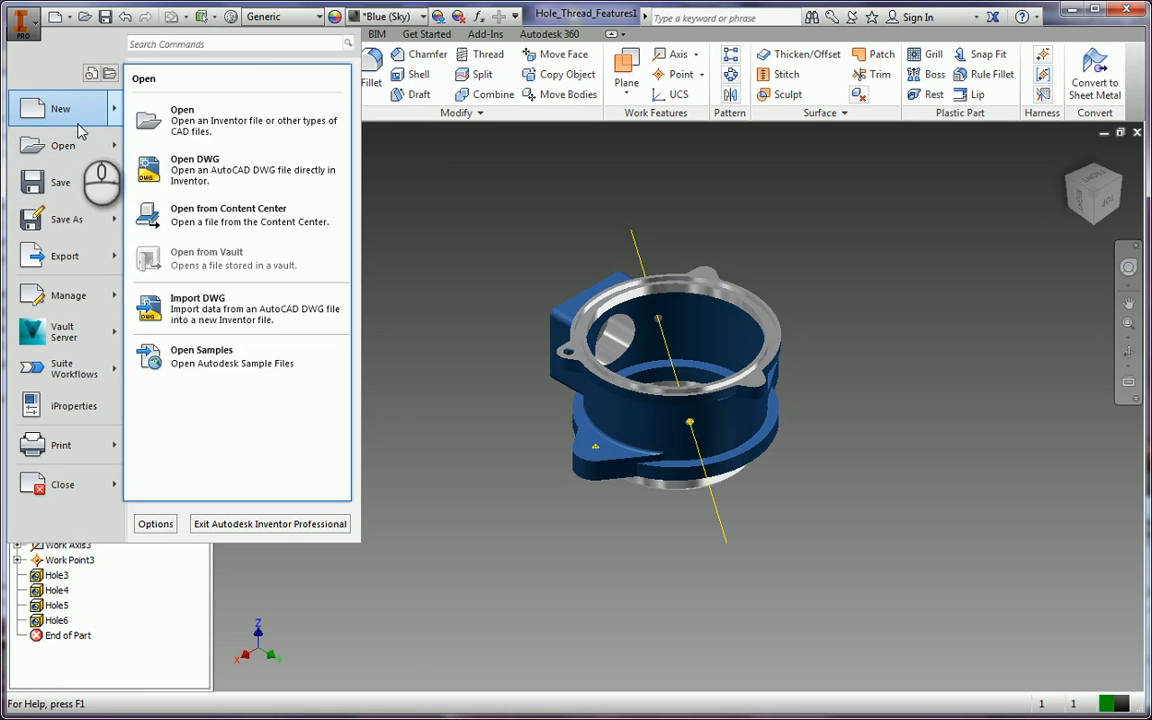
{"action": "mouse_move", "coordinate": [83, 118]}
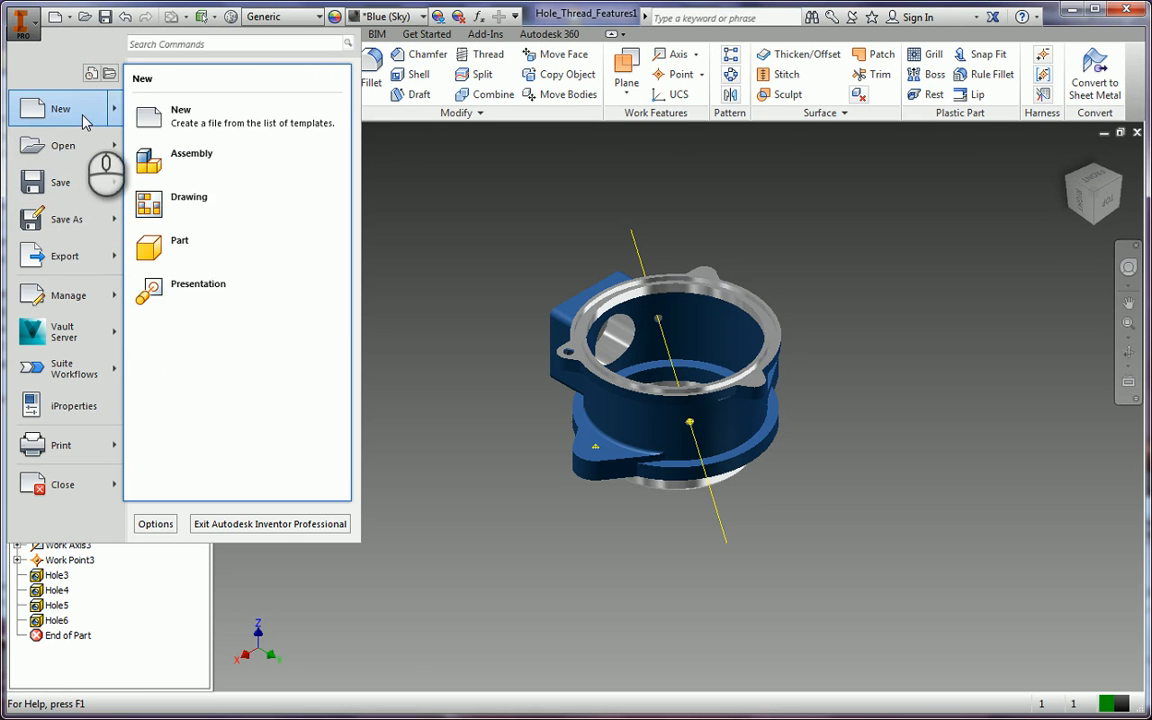
{"action": "left_click", "coordinate": [204, 205]}
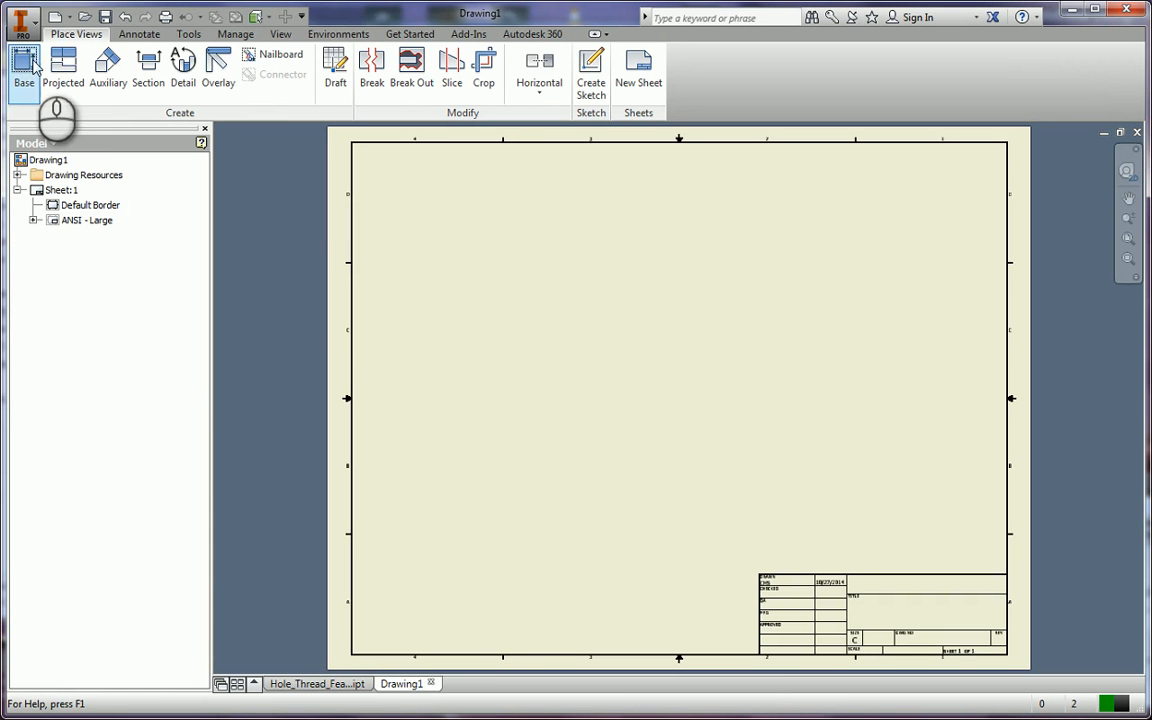
{"action": "left_click", "coordinate": [23, 68]}
{"action": "left_click", "coordinate": [590, 350]}
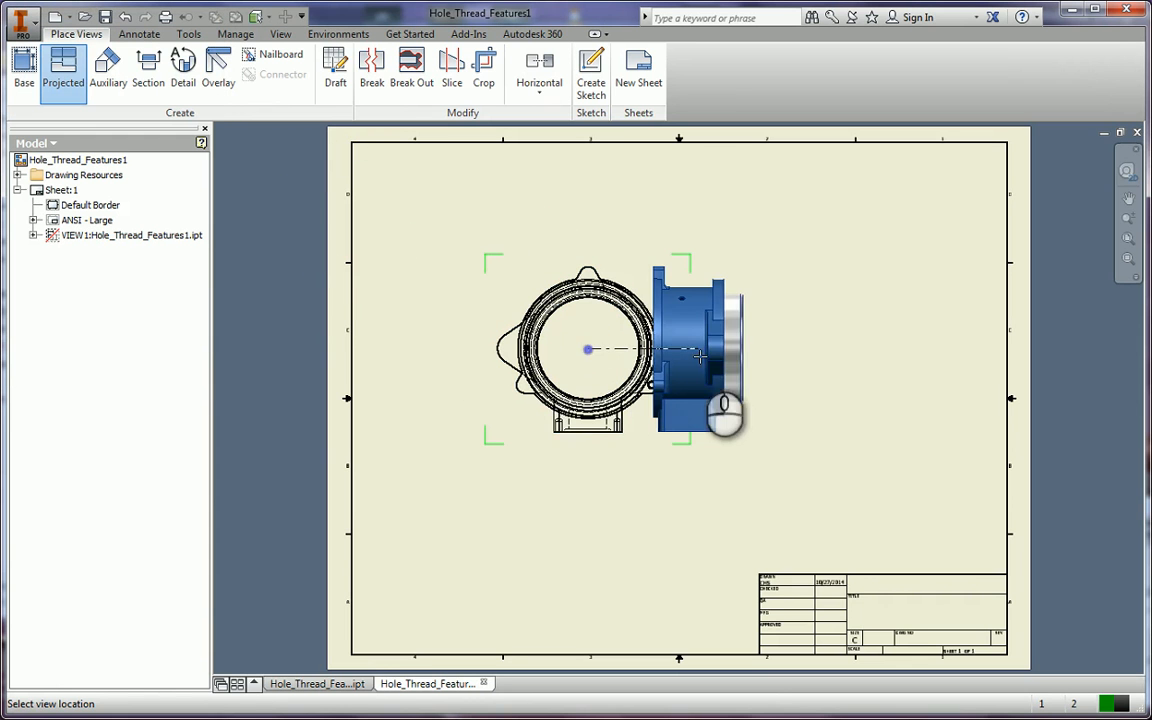
Create four projected views of the housing to the right of, left of, below and above the base view.
{"action": "left_click", "coordinate": [790, 355]}
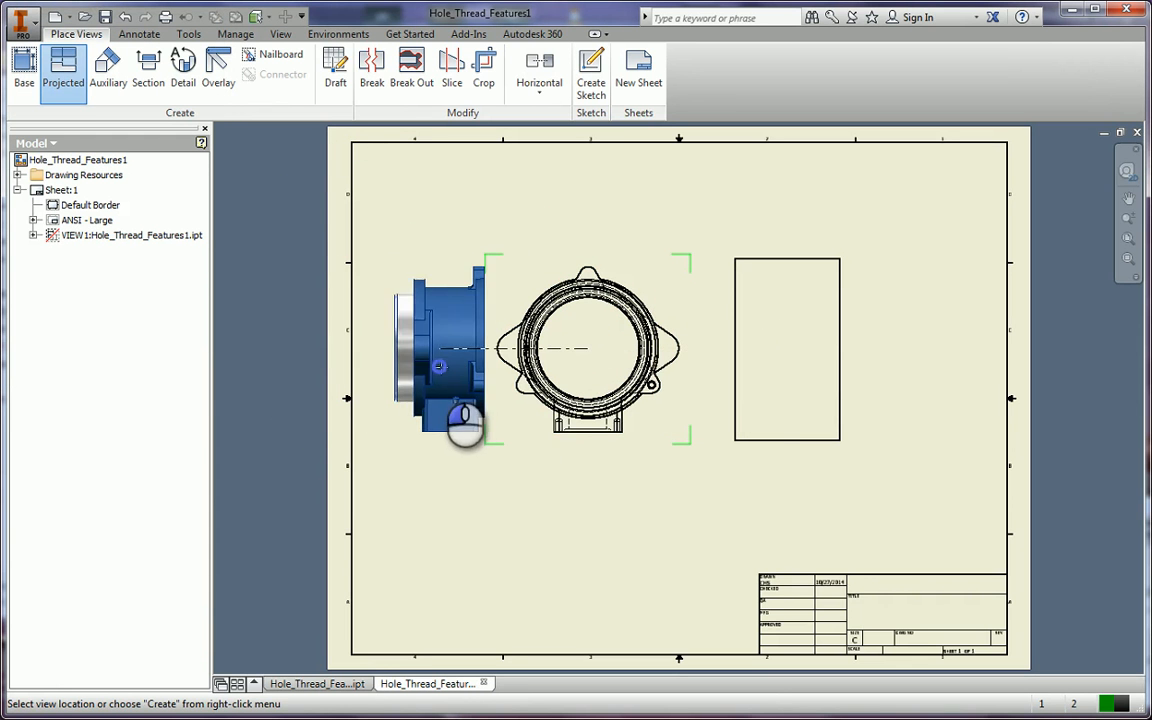
{"action": "left_click", "coordinate": [441, 358]}
{"action": "left_click", "coordinate": [553, 548]}
{"action": "left_click", "coordinate": [586, 209]}
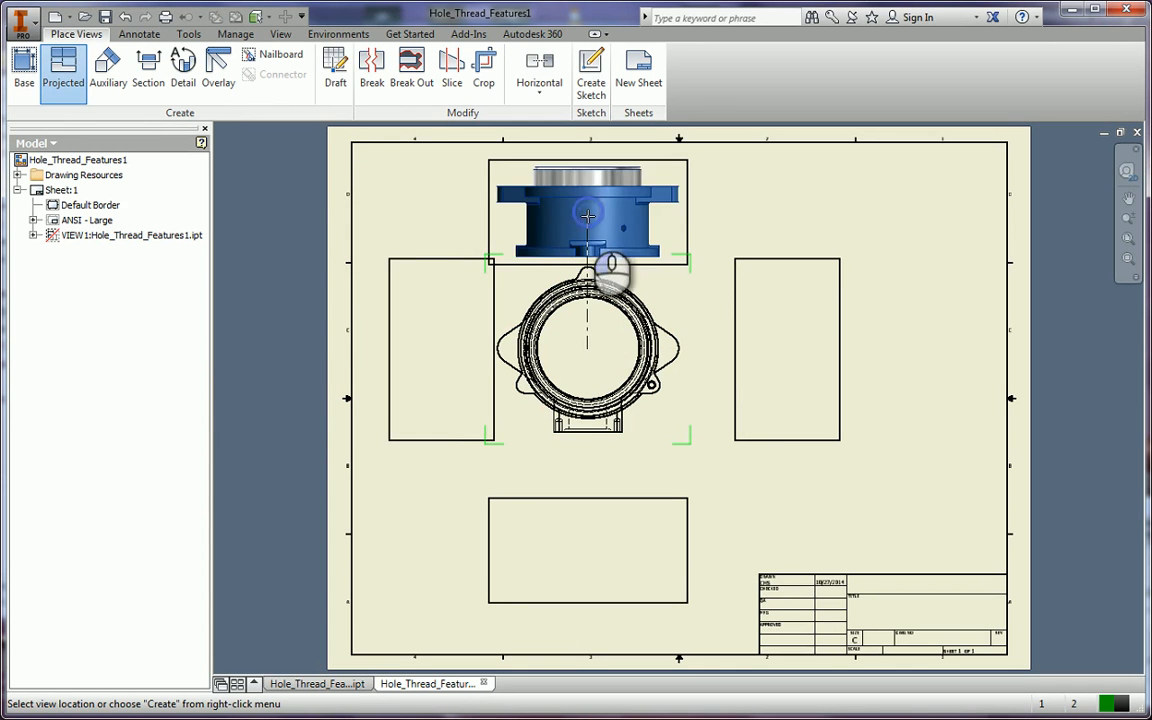
{"action": "right_click", "coordinate": [421, 358]}
{"action": "left_click", "coordinate": [480, 345]}
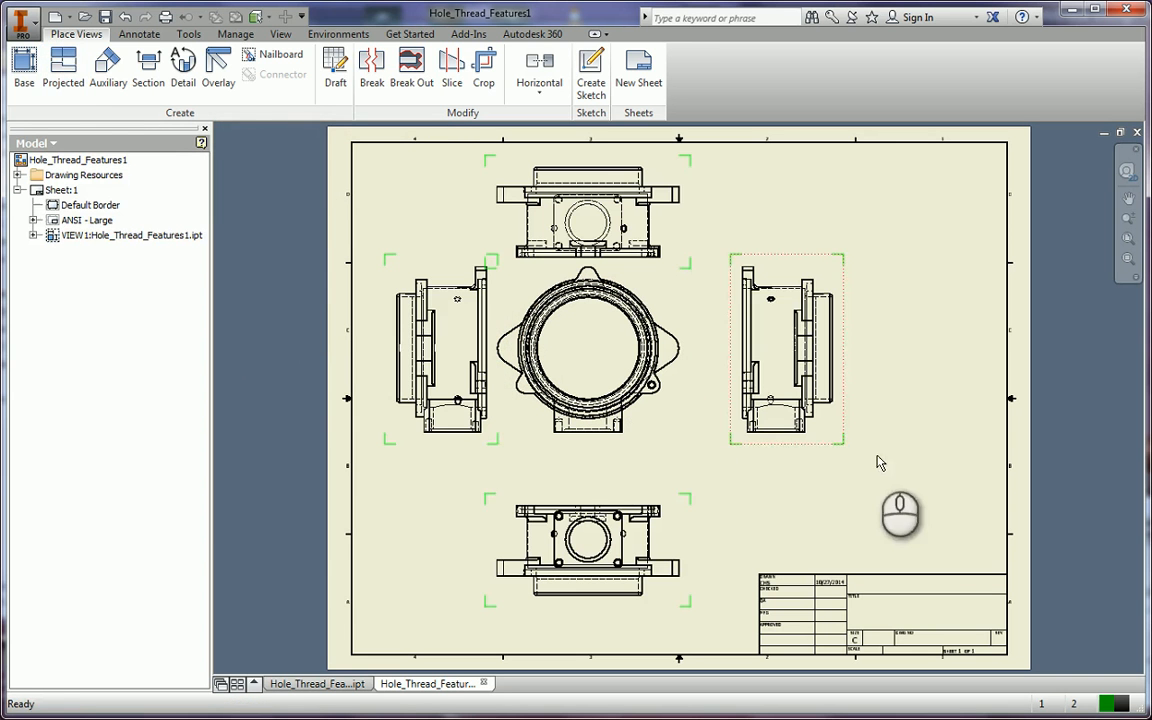
{"action": "left_click", "coordinate": [32, 26]}
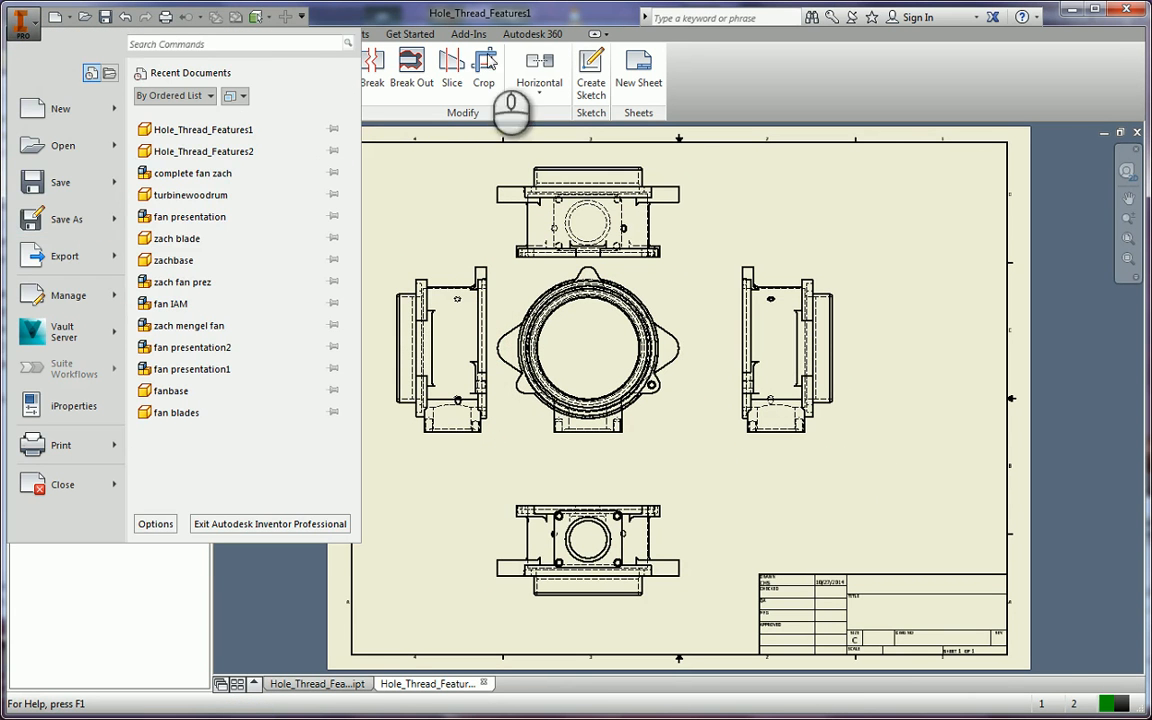
{"action": "left_click", "coordinate": [1062, 158]}
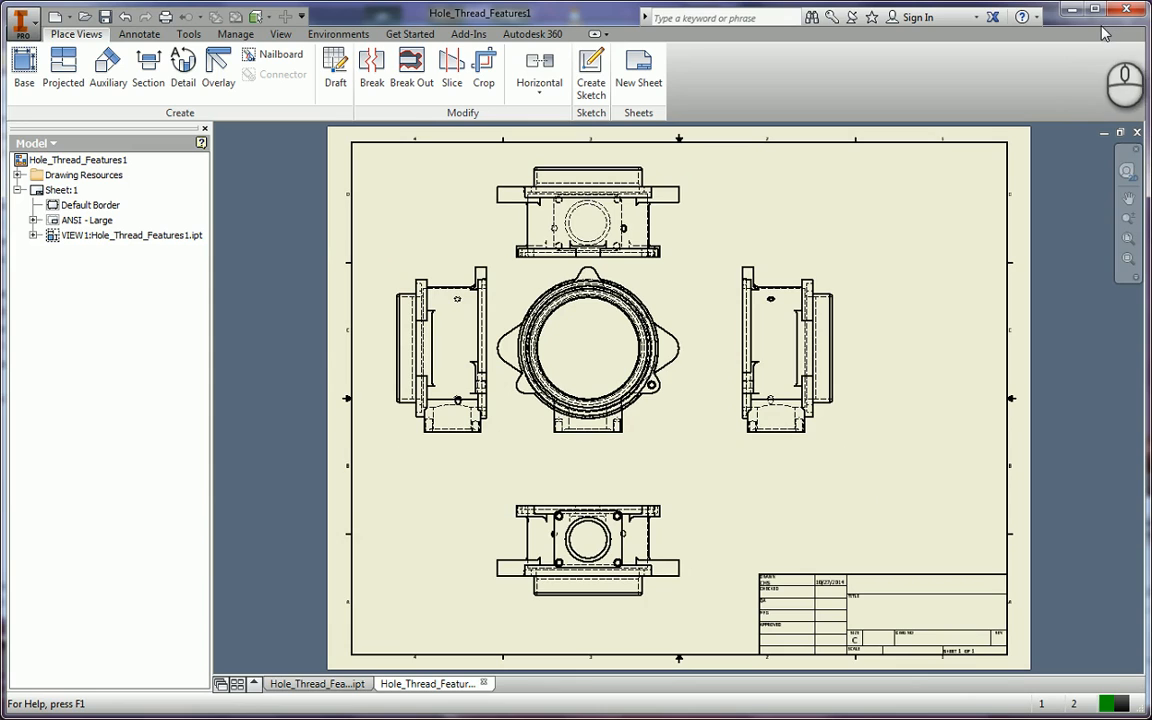